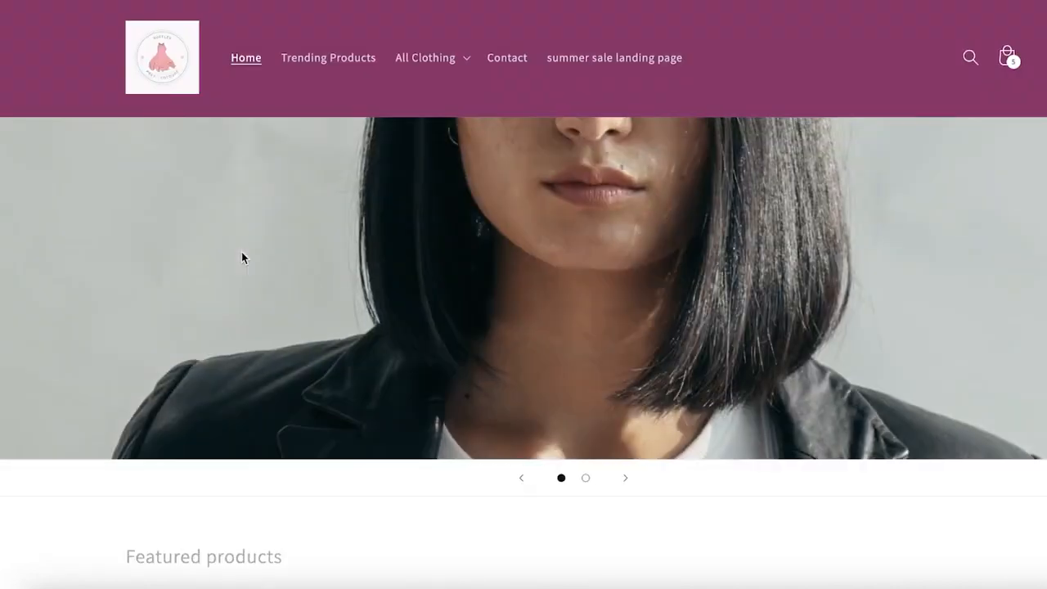
scroll(242, 259, down, 1)
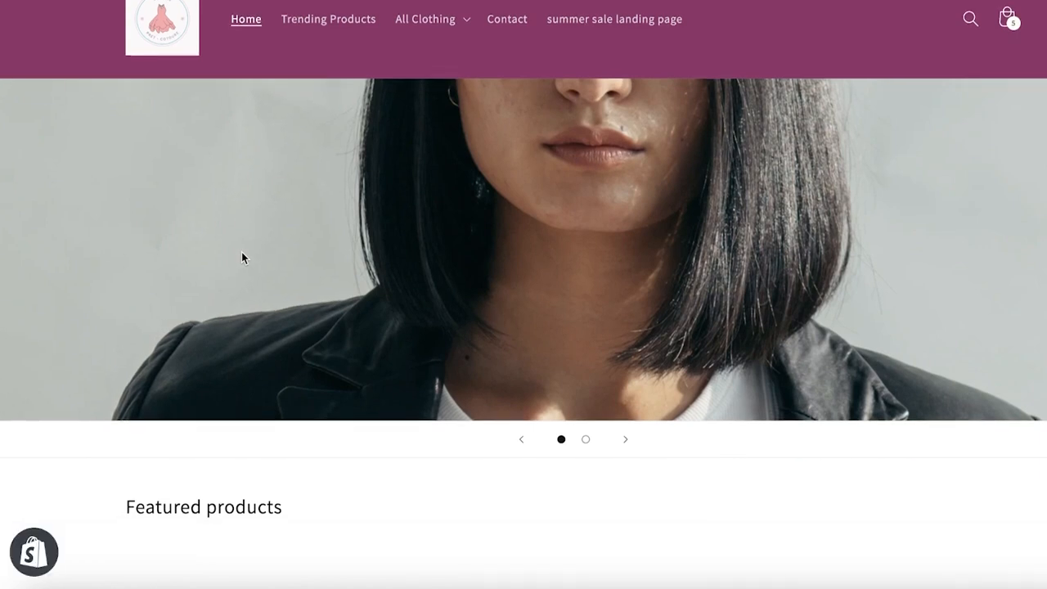
scroll(242, 258, down, 1)
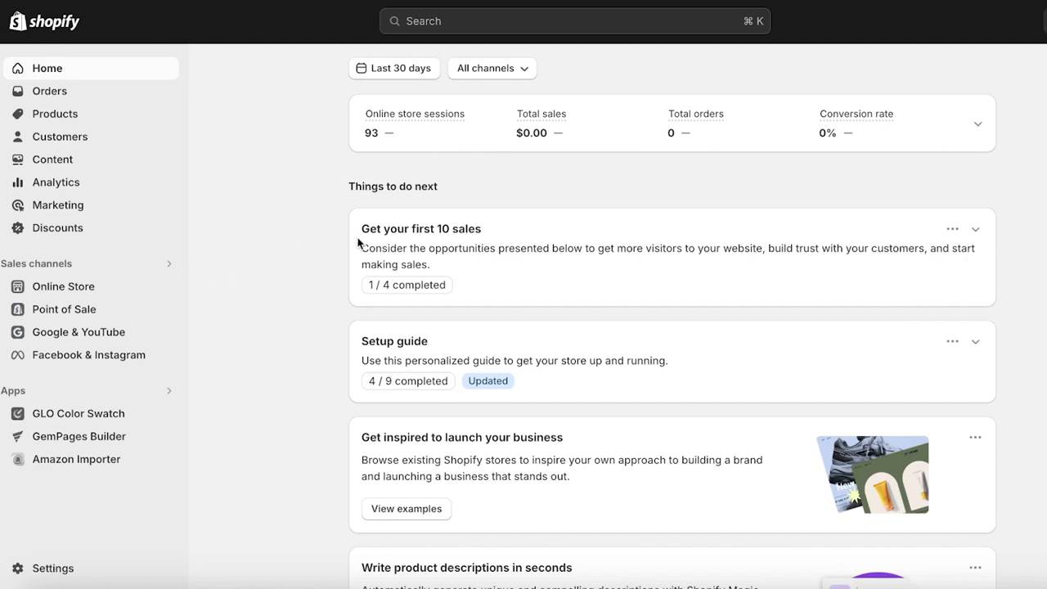
Open the store's domain settings and change the myshopify.com domain to ruffled01.myshopify.com.
click(43, 566)
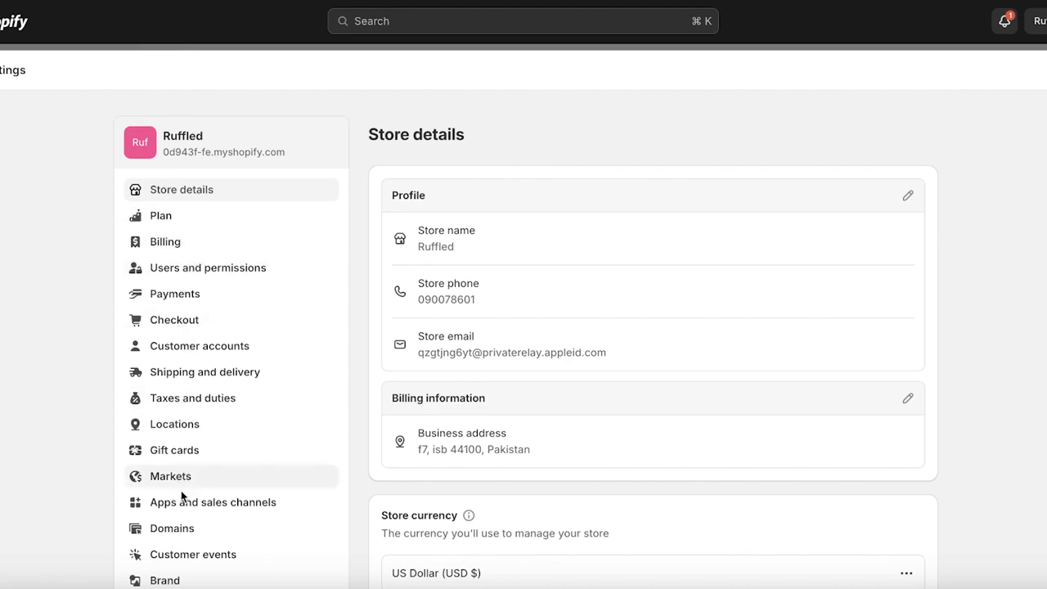
click(182, 532)
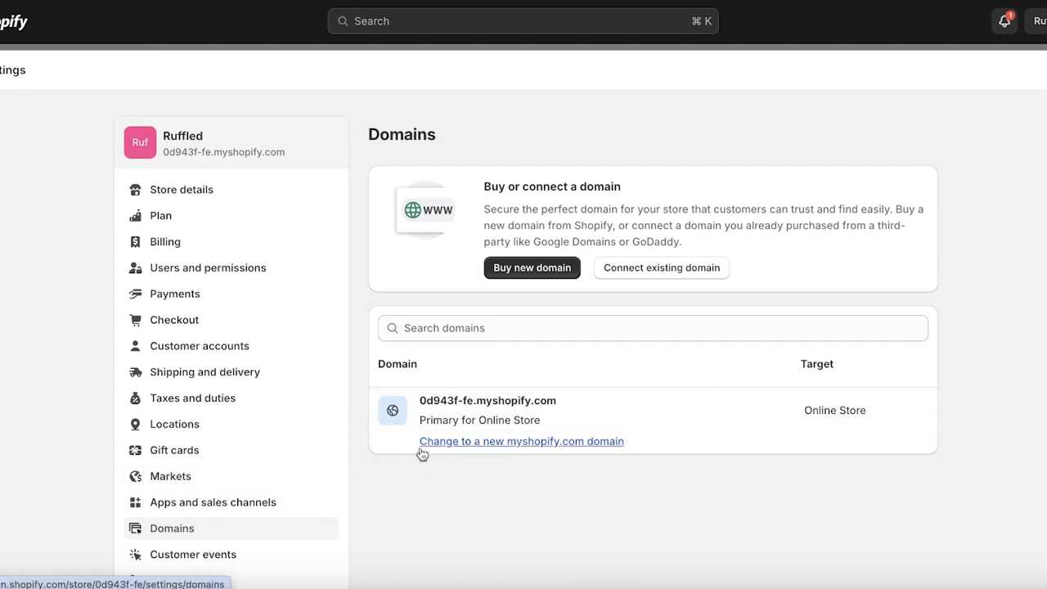
click(515, 442)
click(506, 317)
text(ruffles)
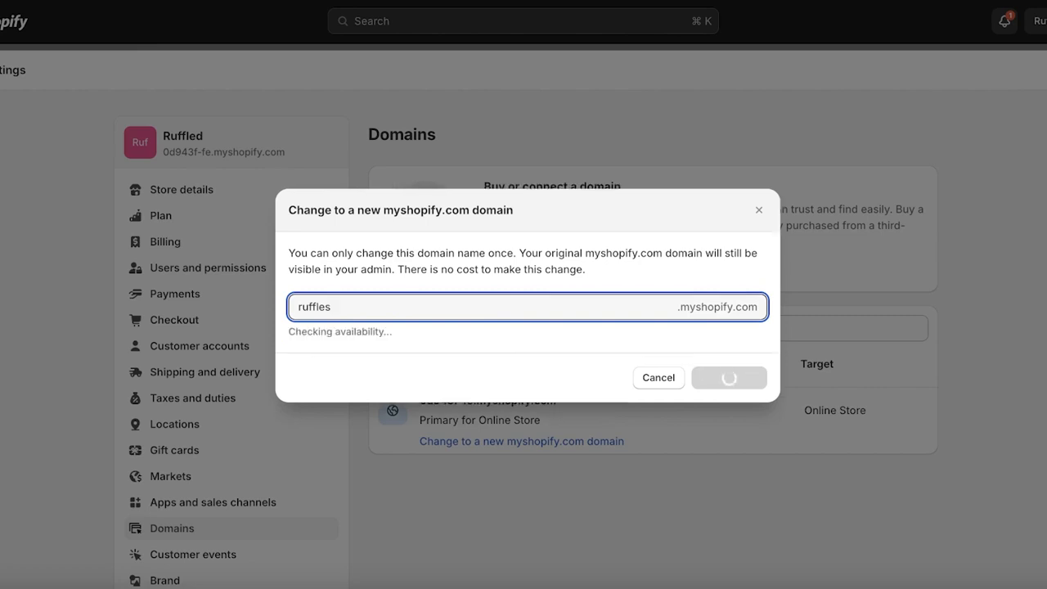
key(BackSpace)
text(d)
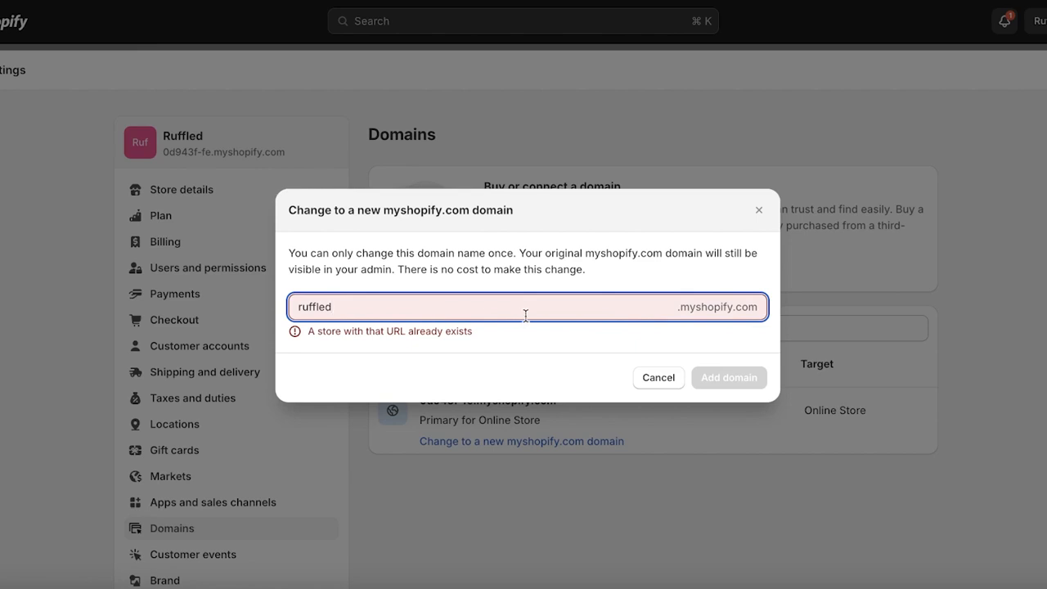
text(01)
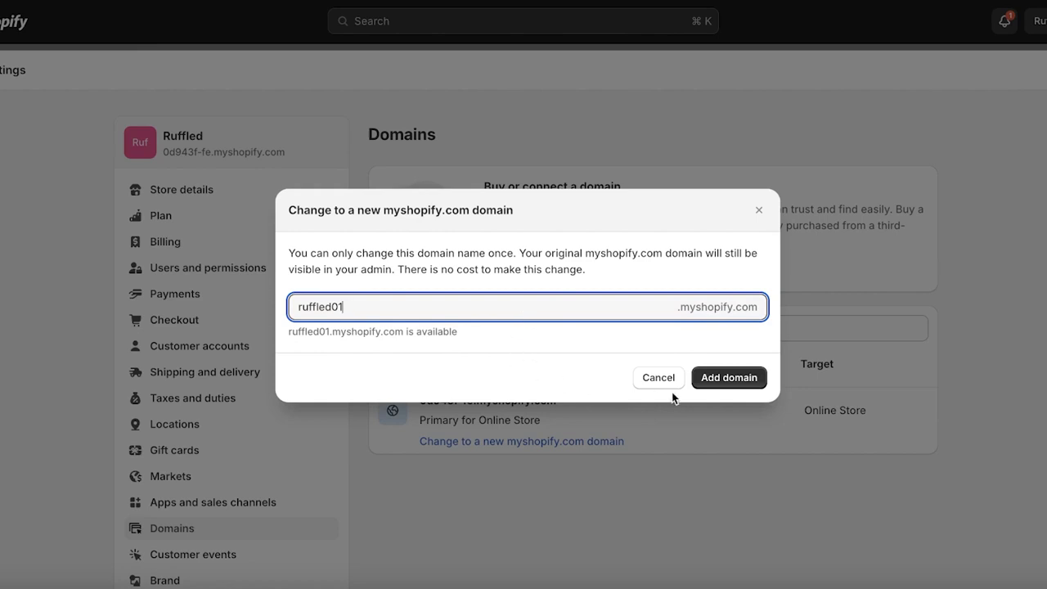
click(725, 387)
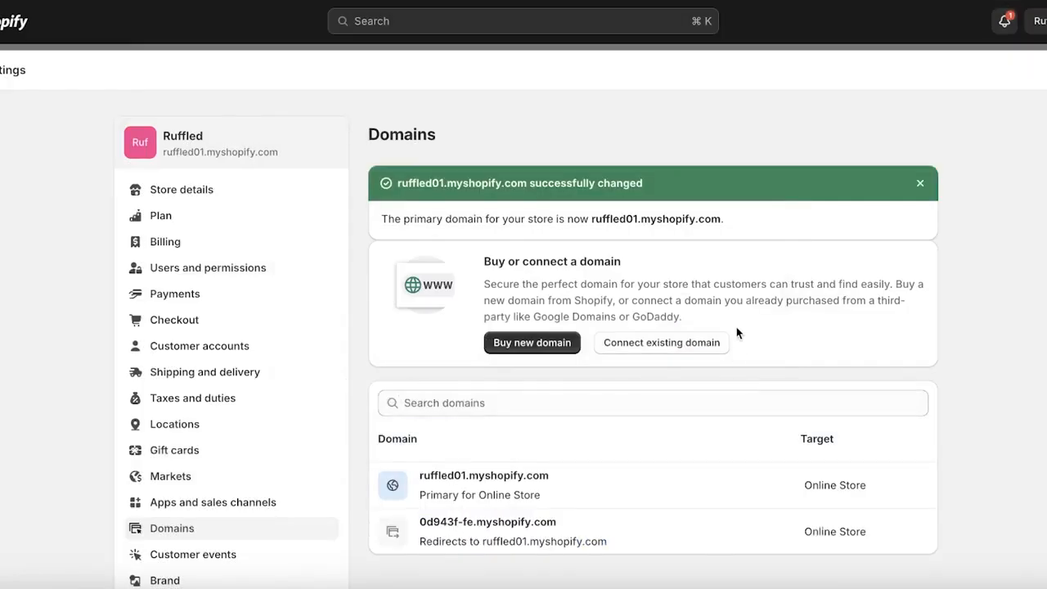
click(919, 185)
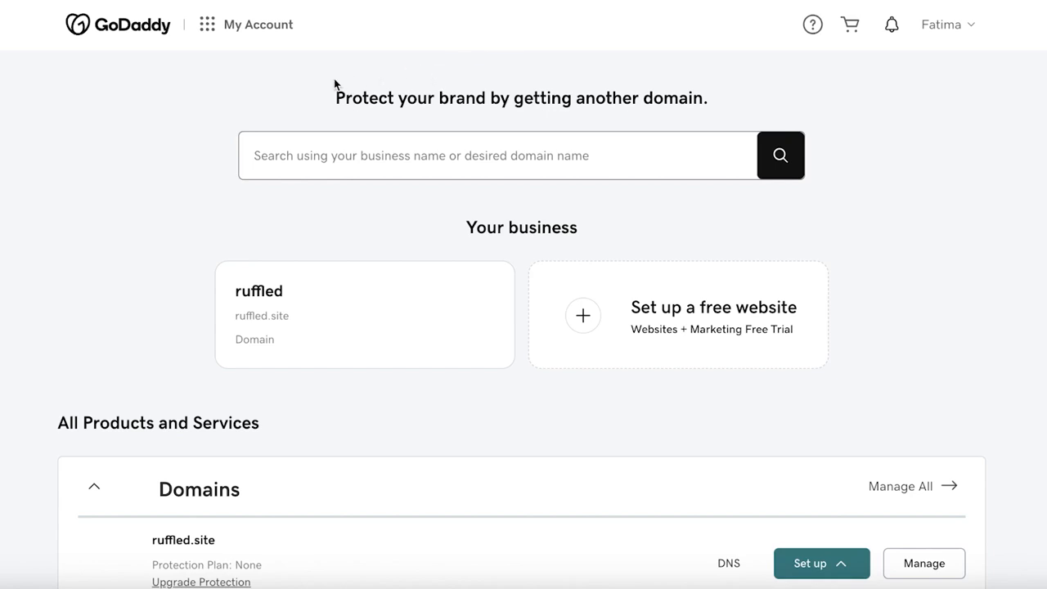
Switch to GoDaddy and look over the setup options for the ruffled.site domain.
scroll(355, 103, down, 1)
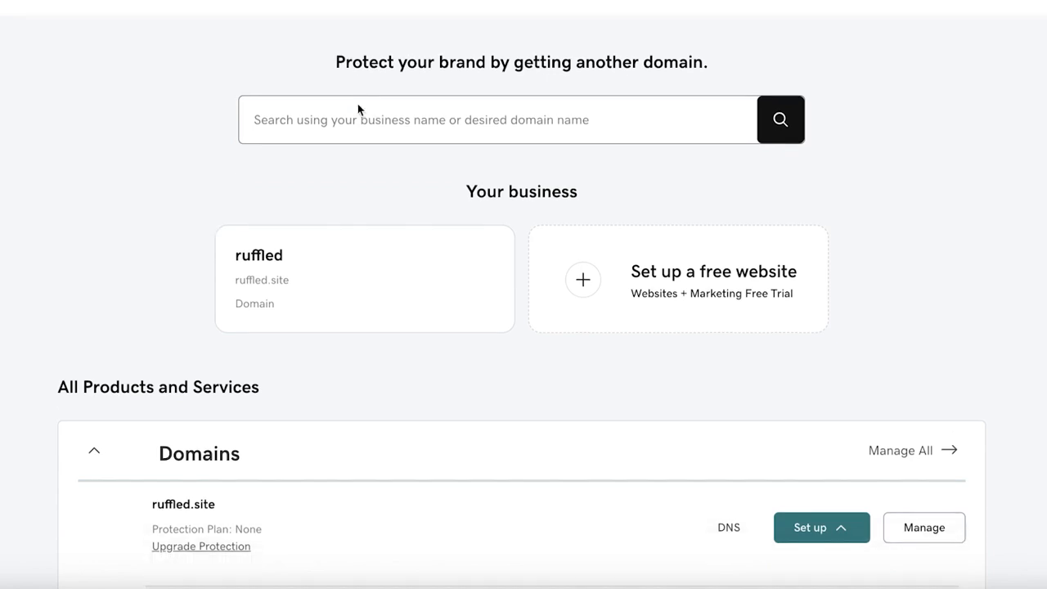
scroll(357, 109, down, 5)
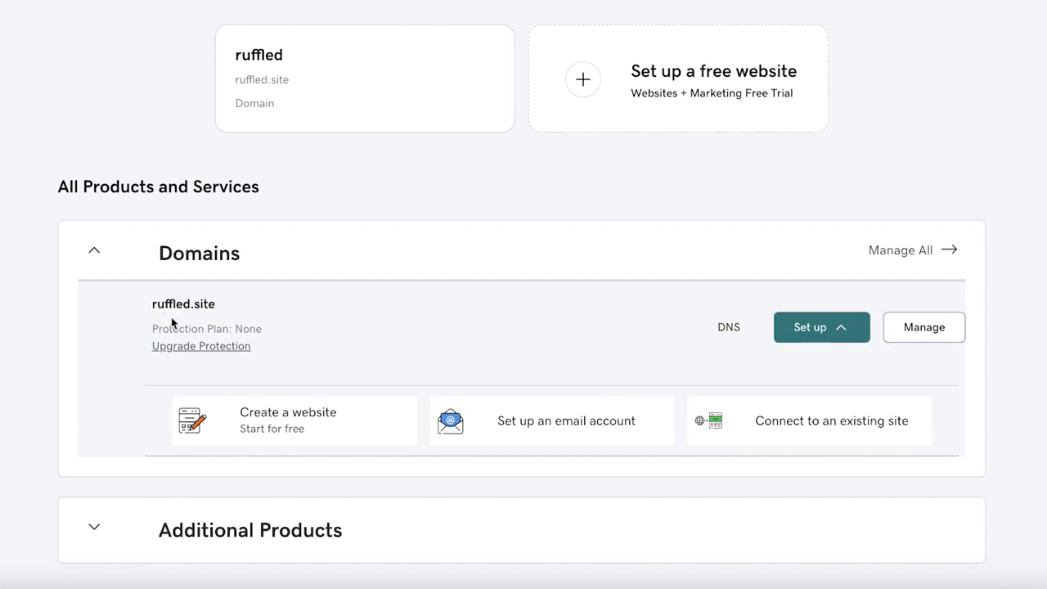
scroll(188, 327, up, 6)
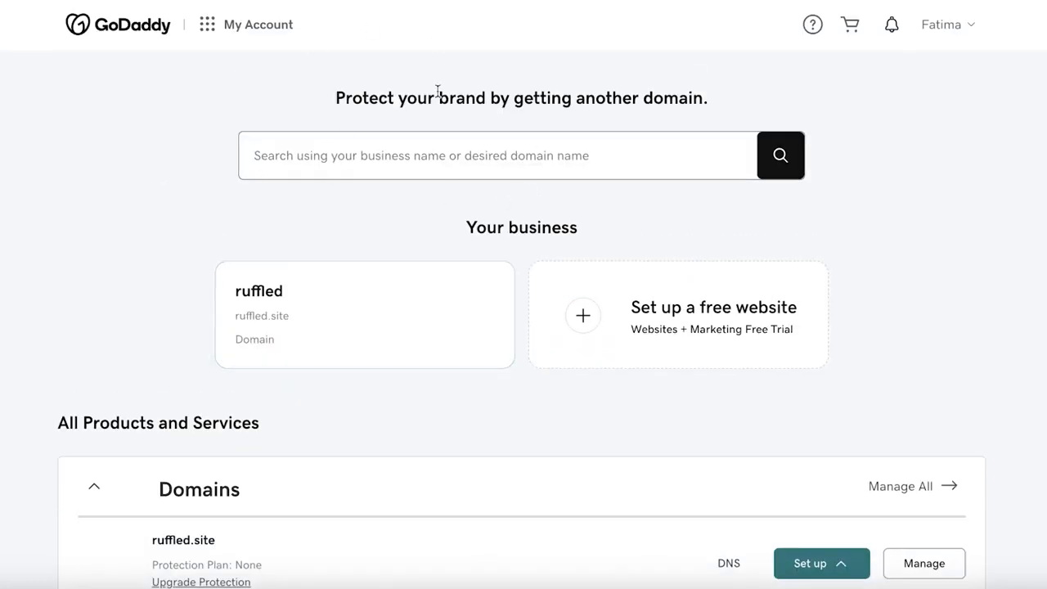
scroll(441, 123, down, 4)
click(813, 397)
click(815, 397)
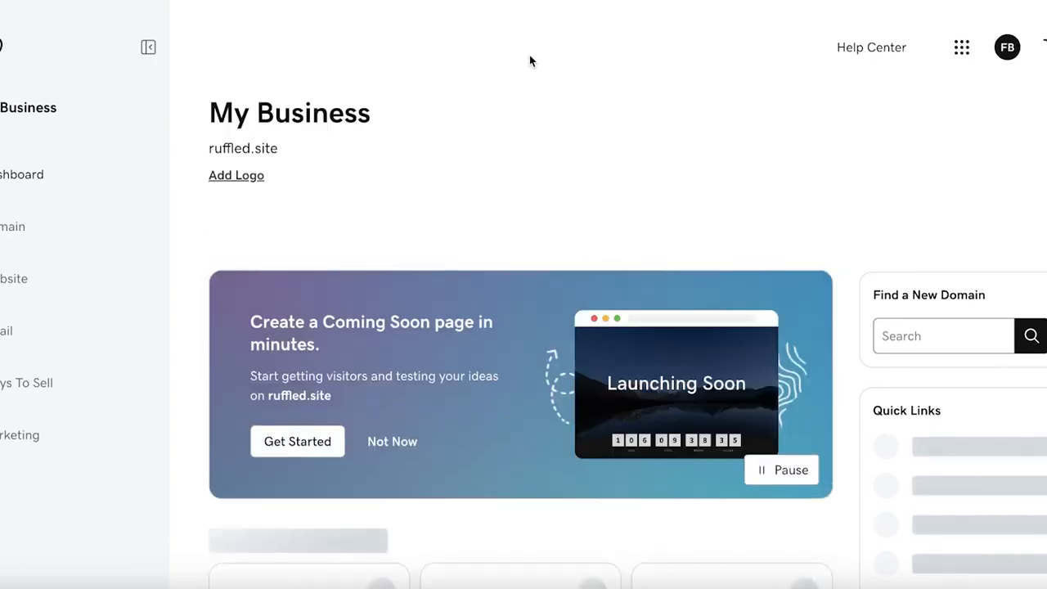
Look through the My Business dashboard of ruffled.site for ways to build and manage the site.
scroll(529, 55, down, 5)
scroll(525, 85, up, 1)
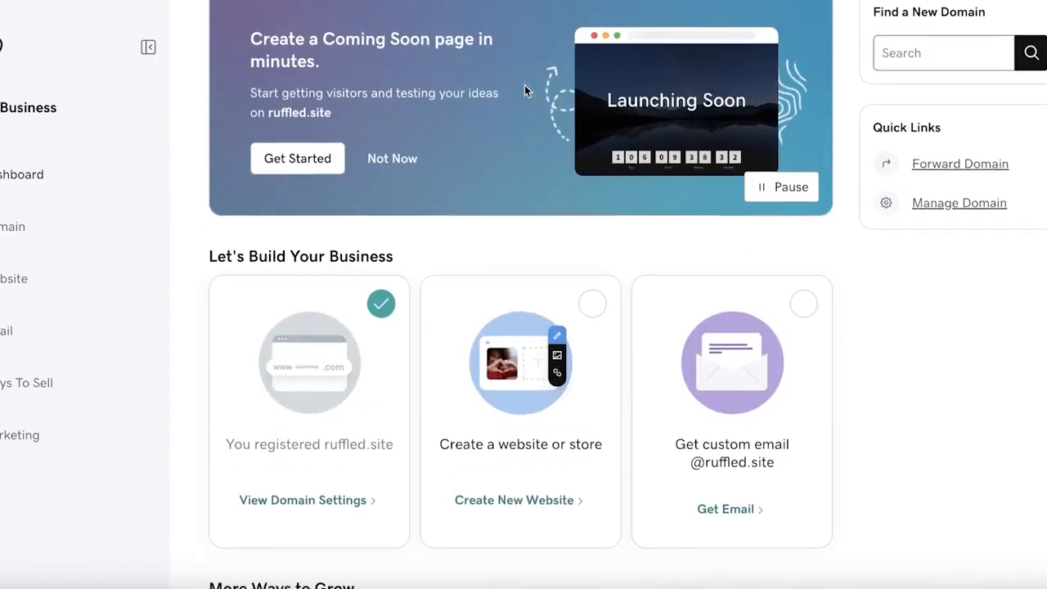
scroll(524, 85, down, 5)
scroll(526, 93, up, 2)
scroll(527, 99, down, 3)
scroll(502, 124, up, 3)
scroll(881, 173, down, 2)
scroll(882, 175, down, 10)
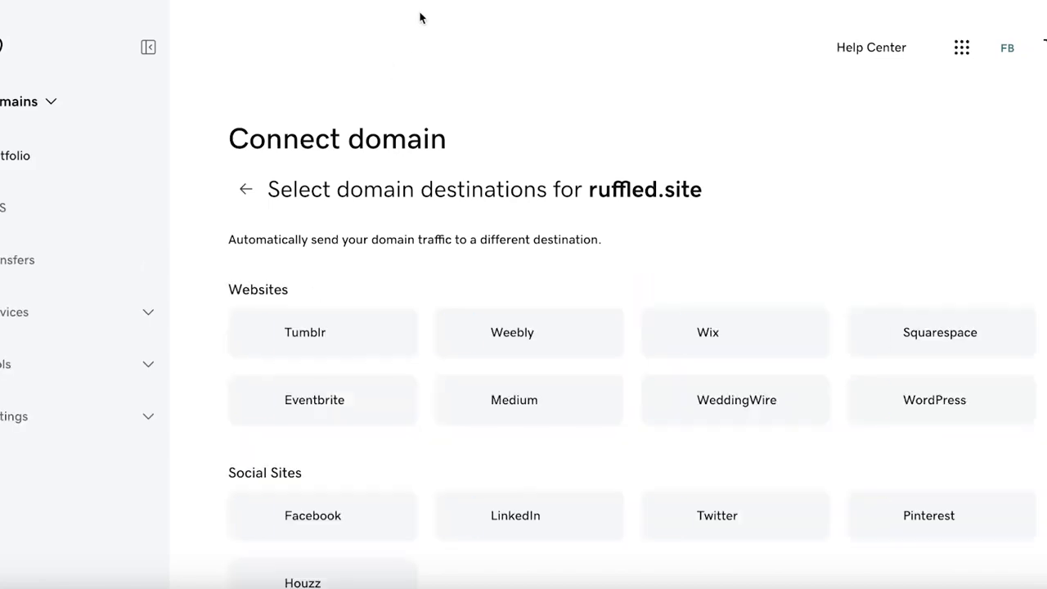
Review the domain destinations offered for ruffled.site, including the online stores, and leave the list.
scroll(309, 167, down, 5)
scroll(304, 178, up, 5)
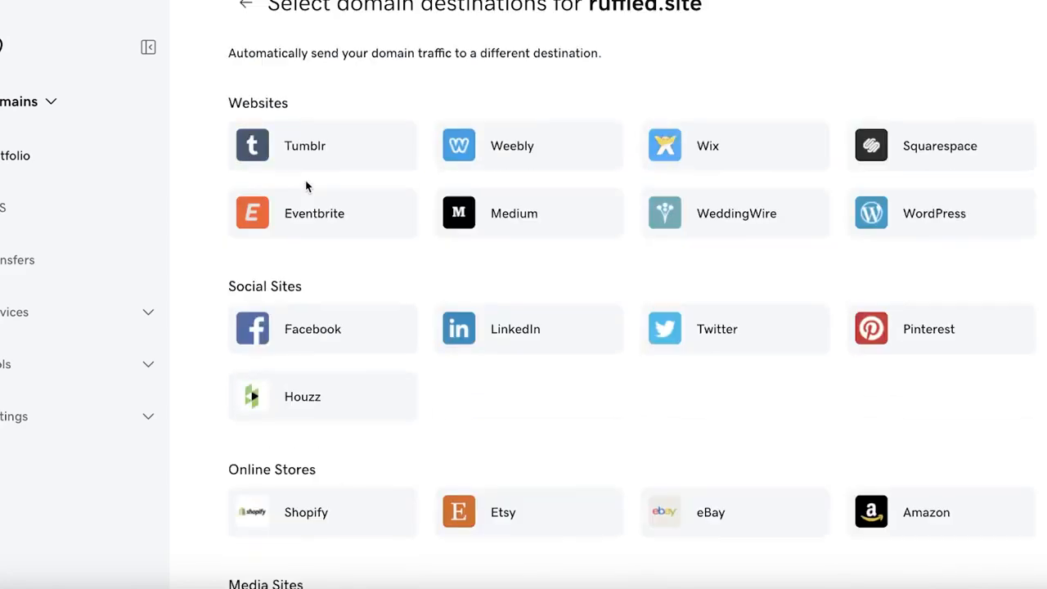
click(237, 188)
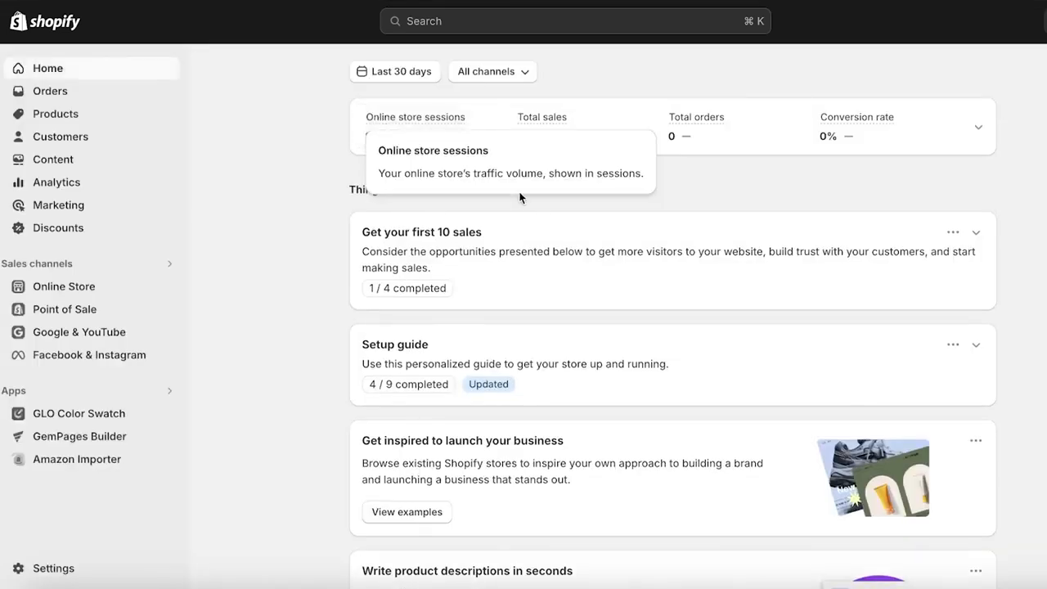
Switch to Shopify and, in the domain settings, search for the new domains ruffled and ruffles to buy.
click(54, 568)
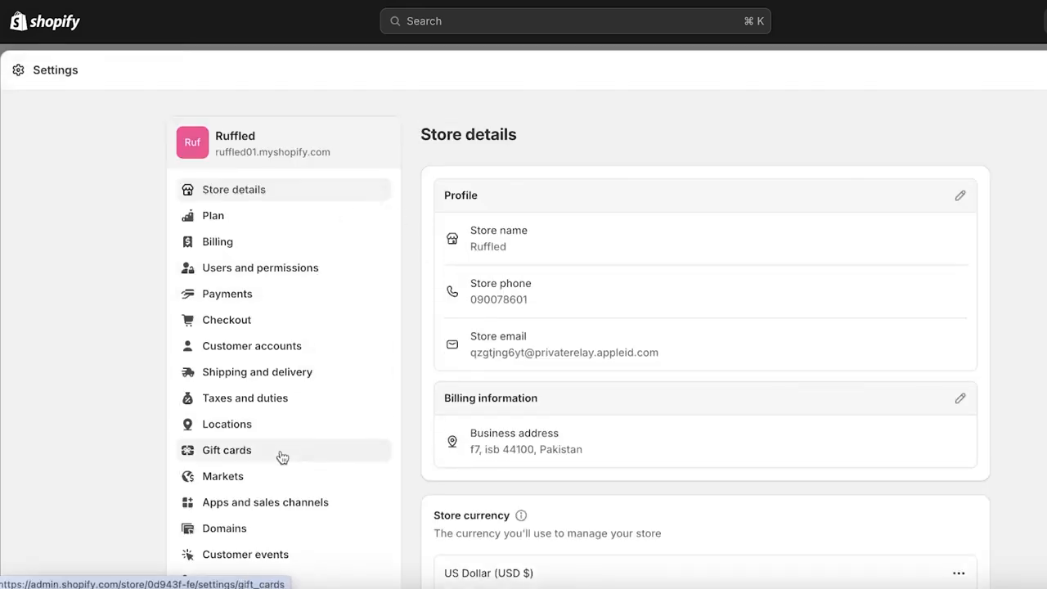
click(248, 530)
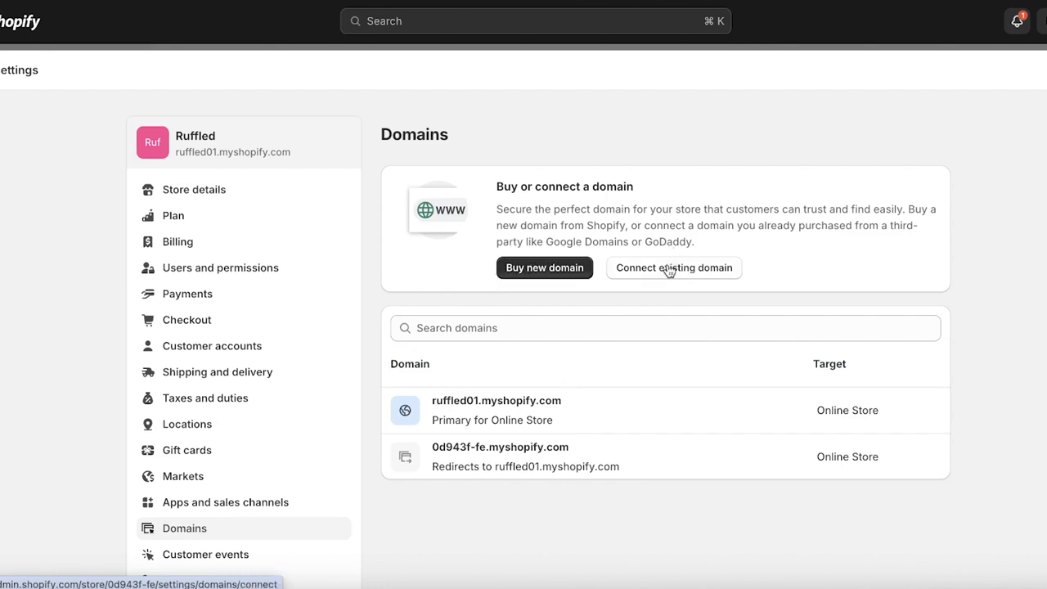
click(540, 270)
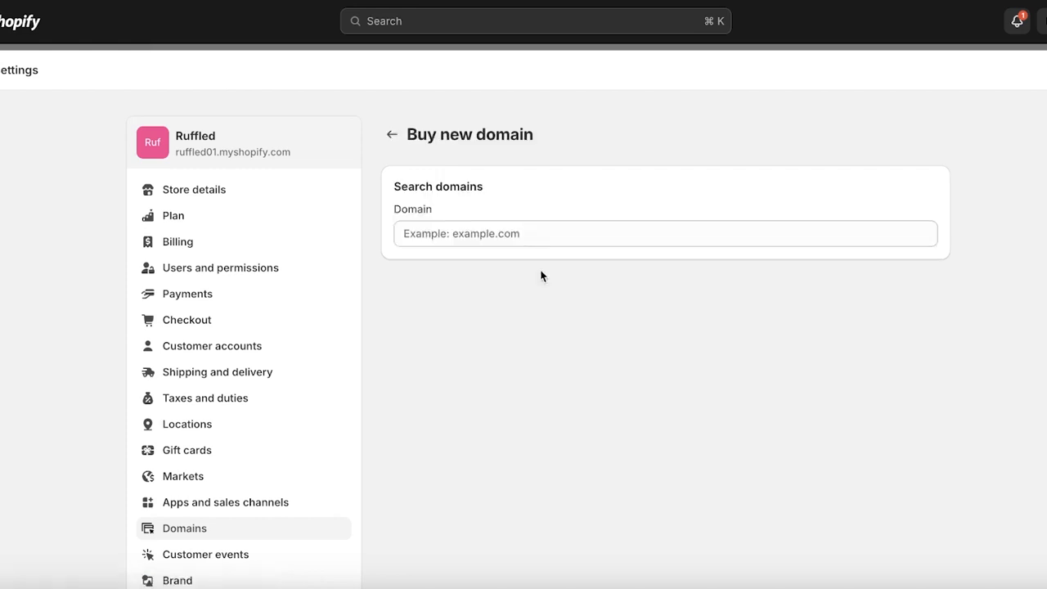
click(533, 233)
text(ruffled)
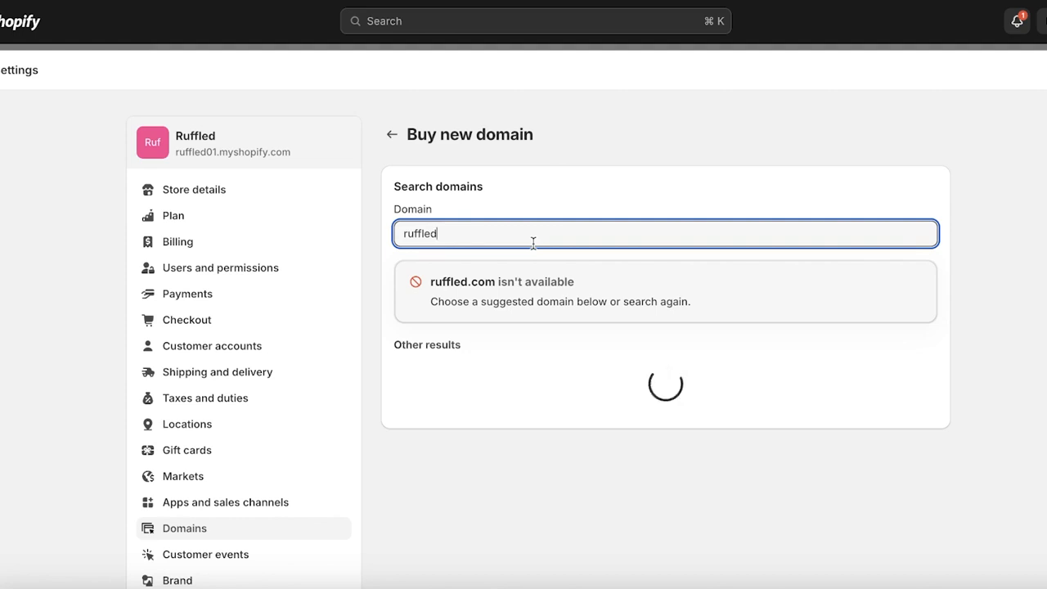
key(BackSpace)
text(s)
key(Return)
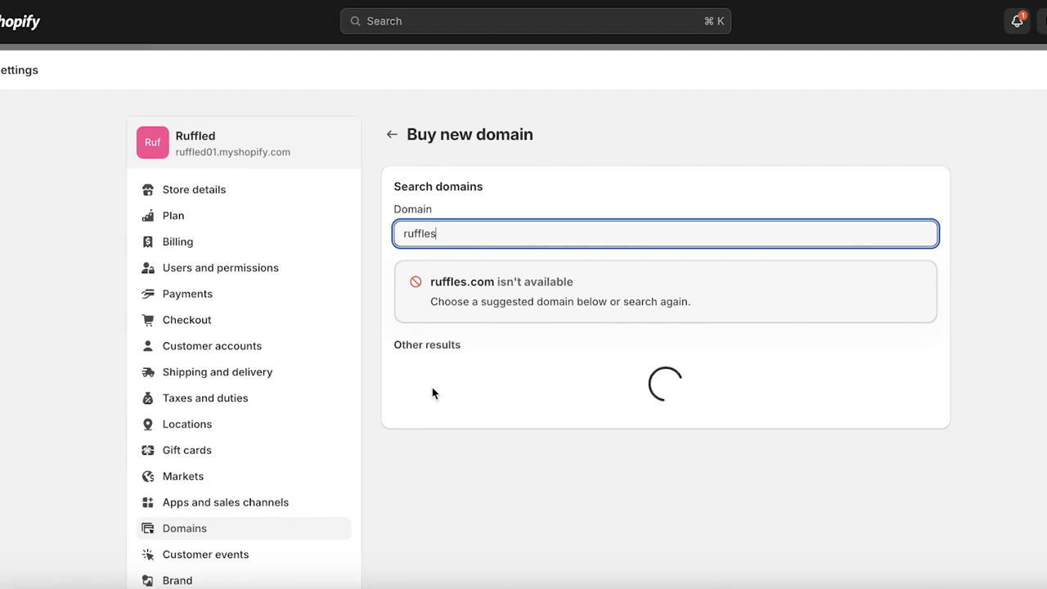
click(391, 134)
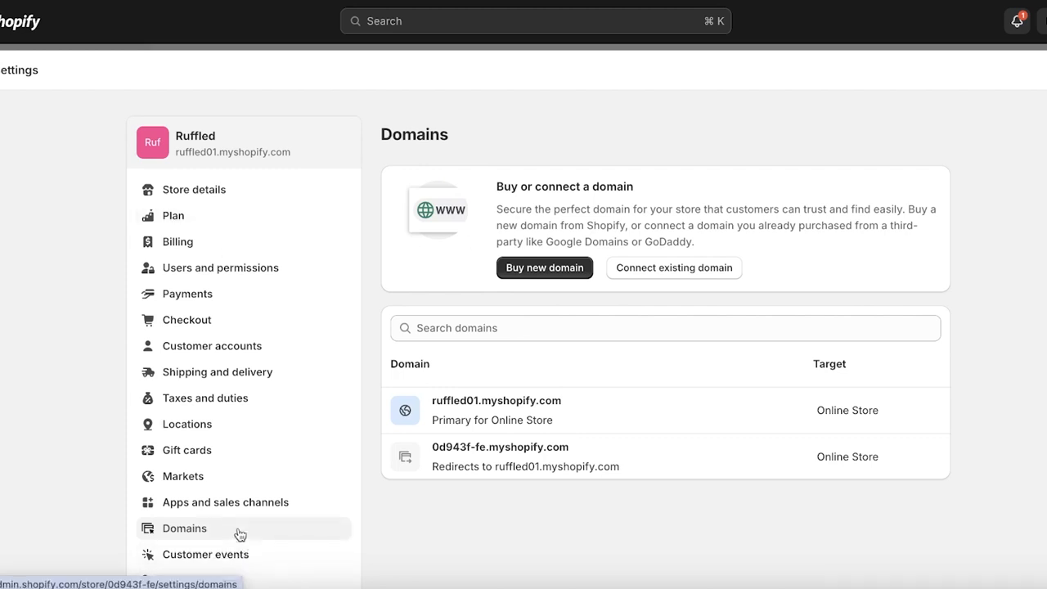
Try entering ruffled.site as an existing domain to connect, and return to the domain list.
click(643, 276)
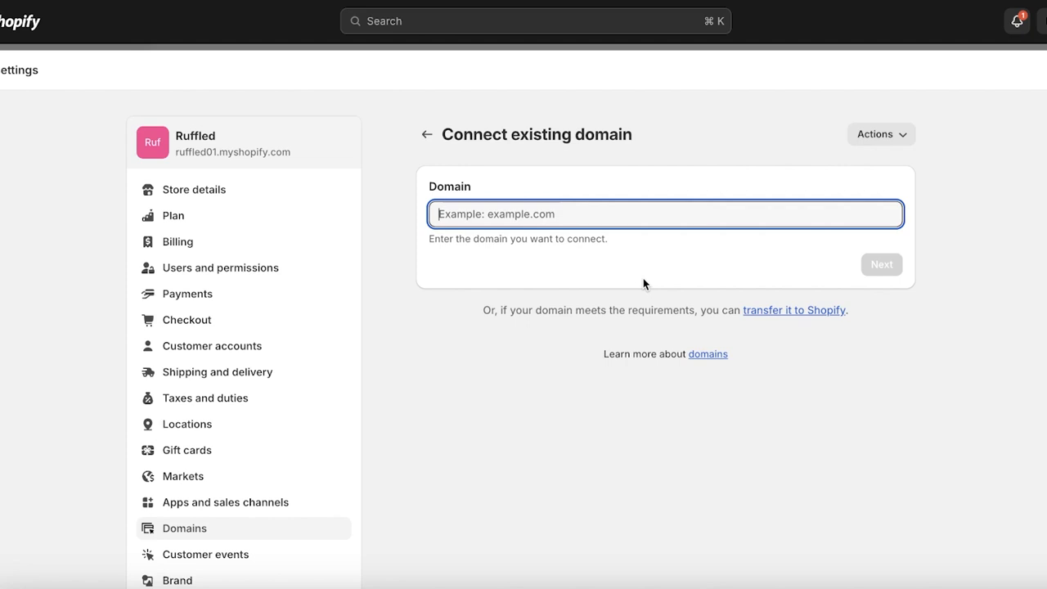
text(ru)
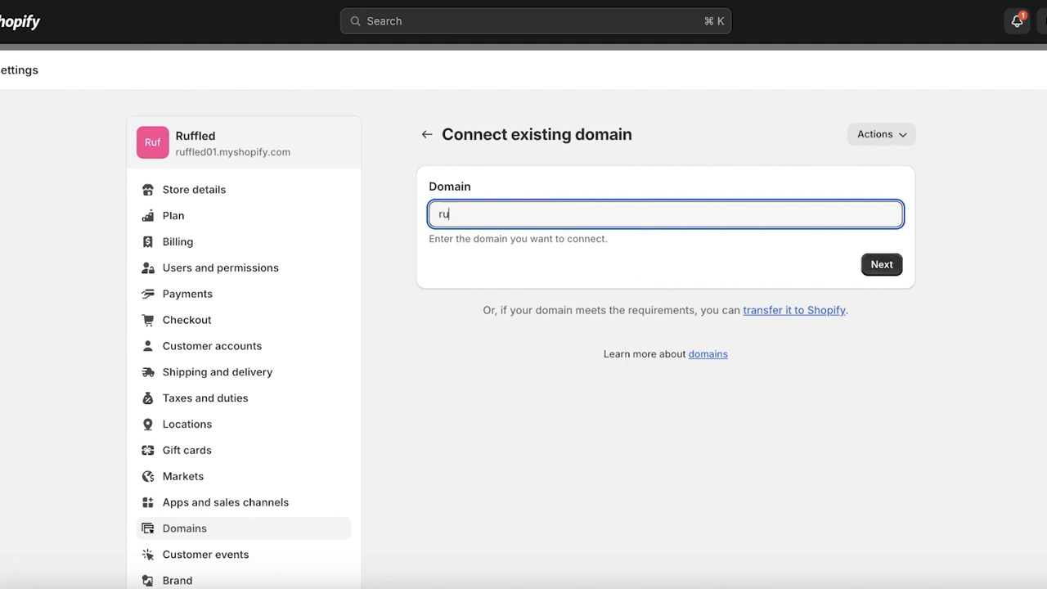
text(ffled.store)
key(BackSpace)
key(BackSpace)
key(BackSpace)
key(BackSpace)
click(881, 266)
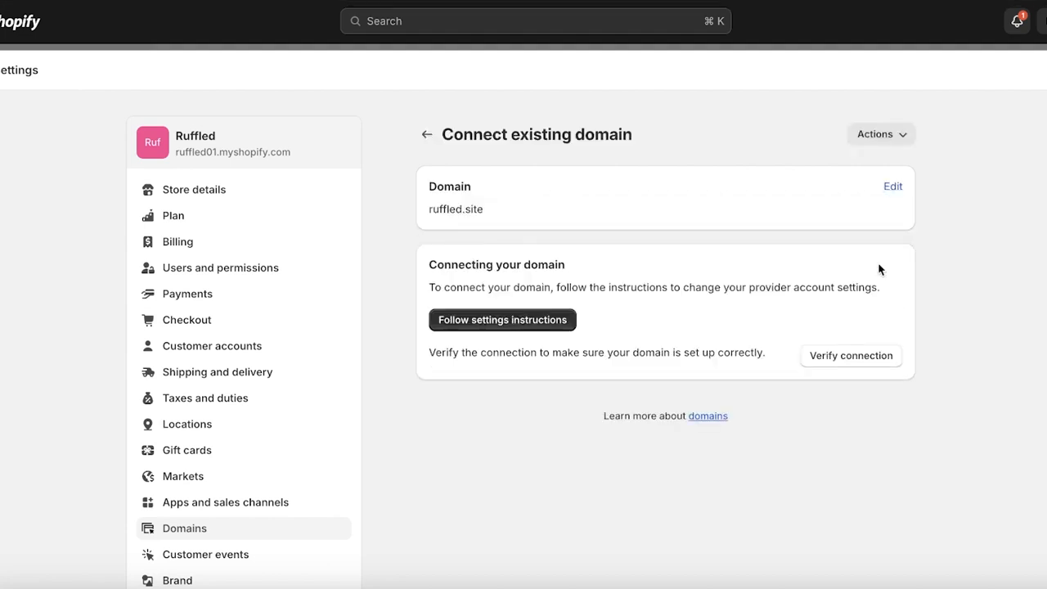
click(428, 134)
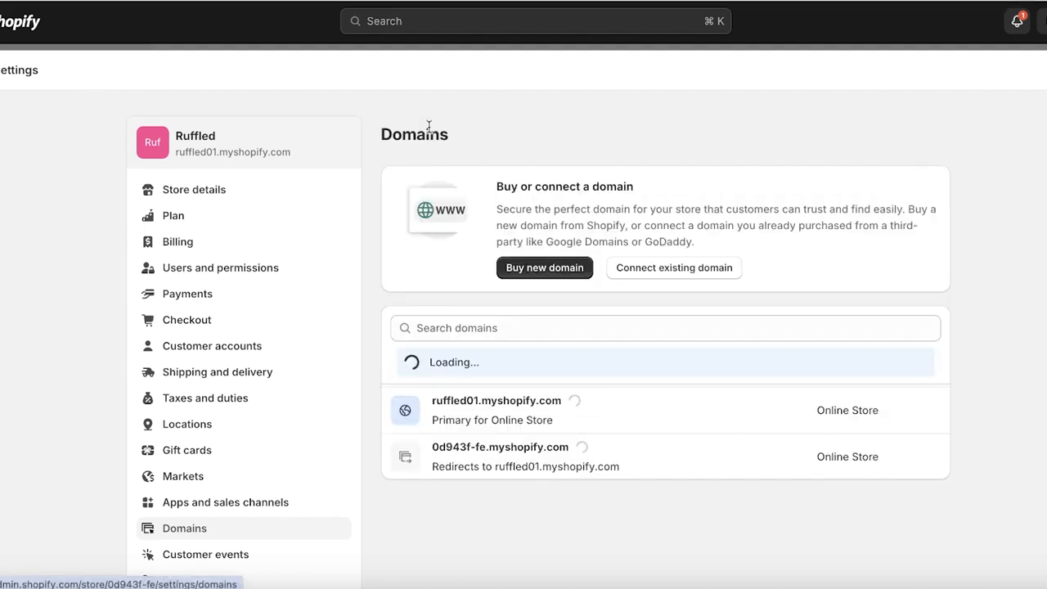
Enter ruffled.site as an existing domain, view the option to transfer it to Shopify, and go back to the domain list.
click(680, 273)
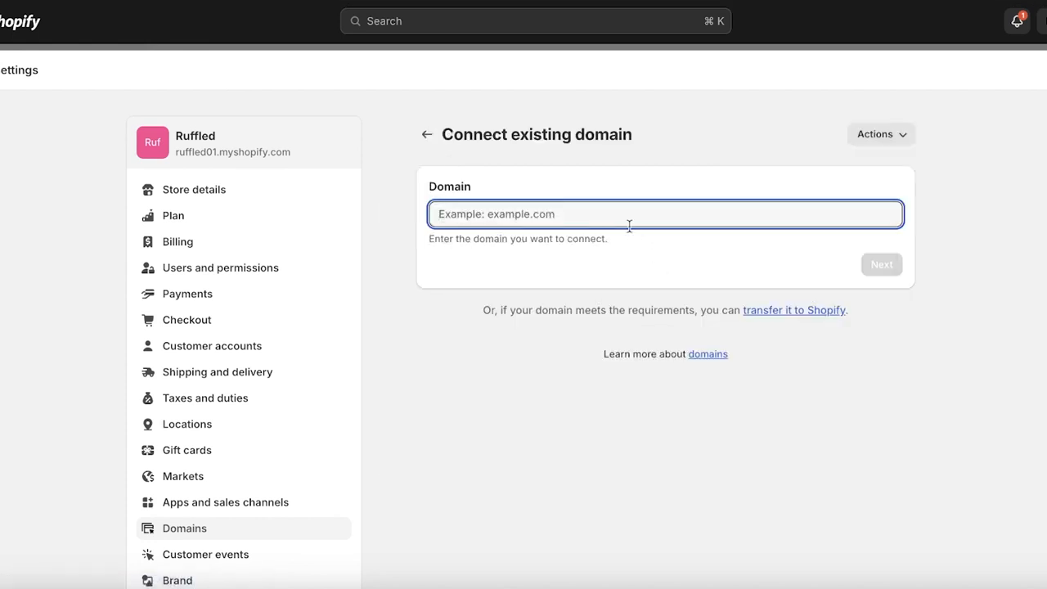
text(ruffled.site)
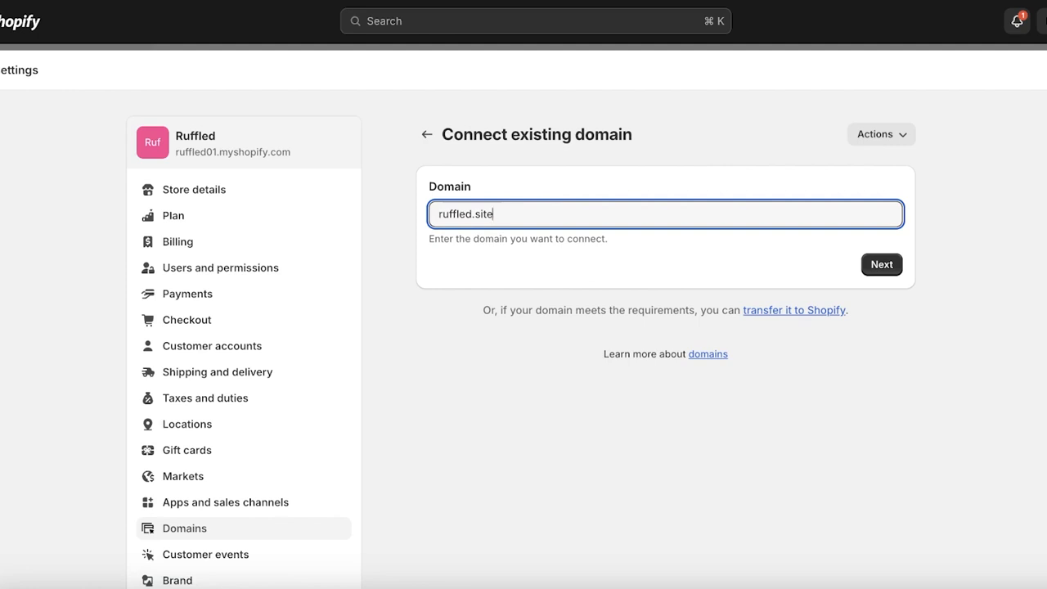
drag(477, 310, 876, 320)
click(552, 322)
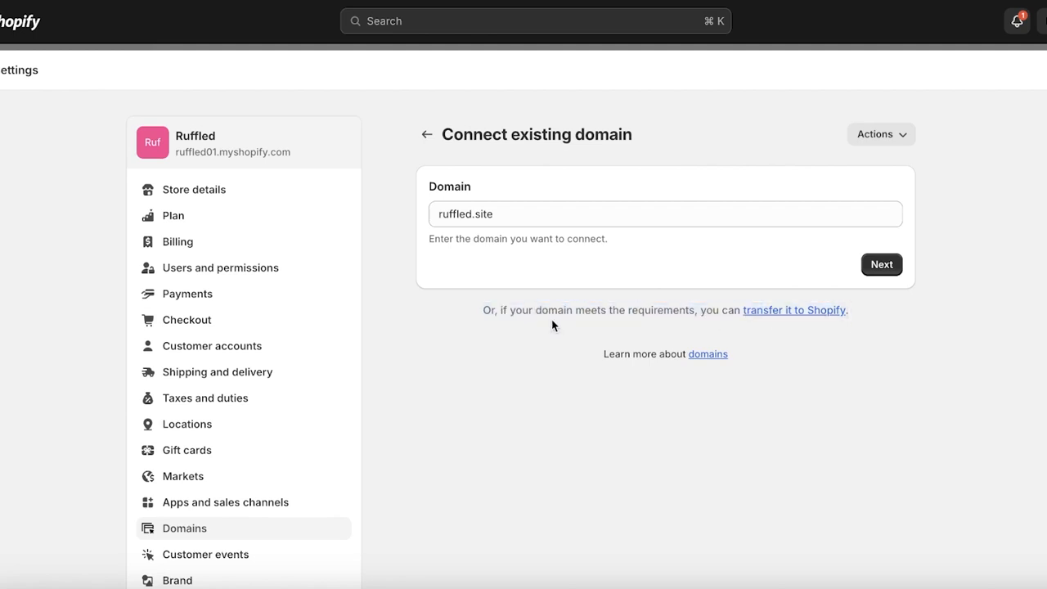
click(797, 312)
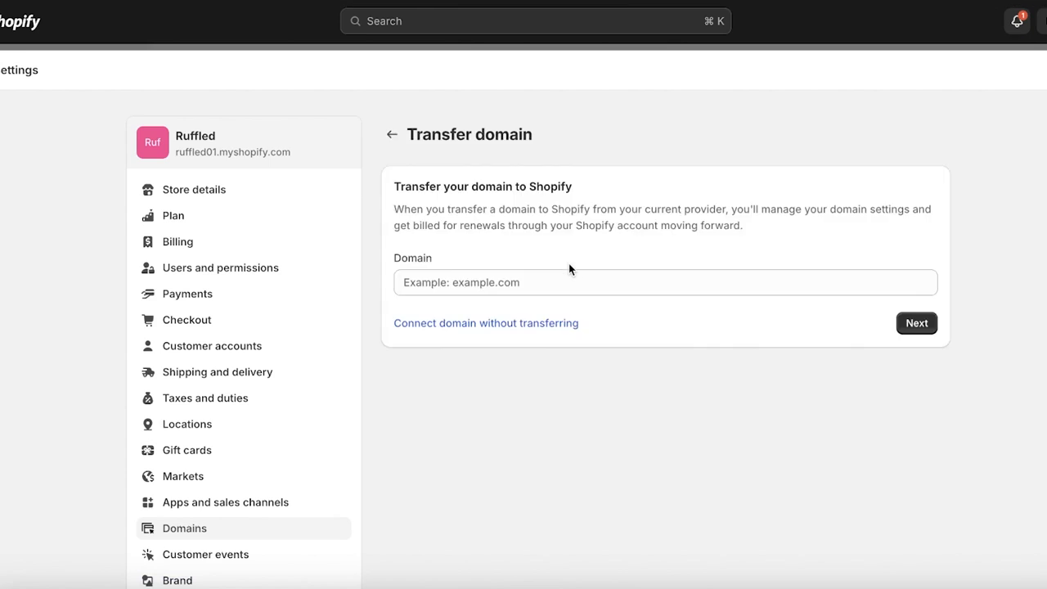
click(392, 136)
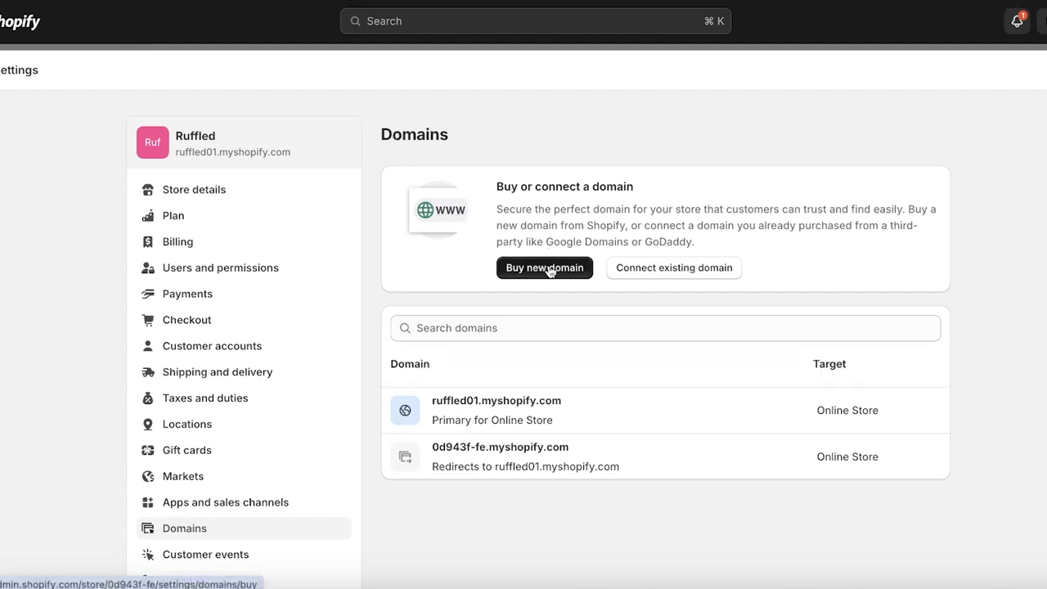
Submit ruffled.site as the existing domain to connect to the store.
click(676, 274)
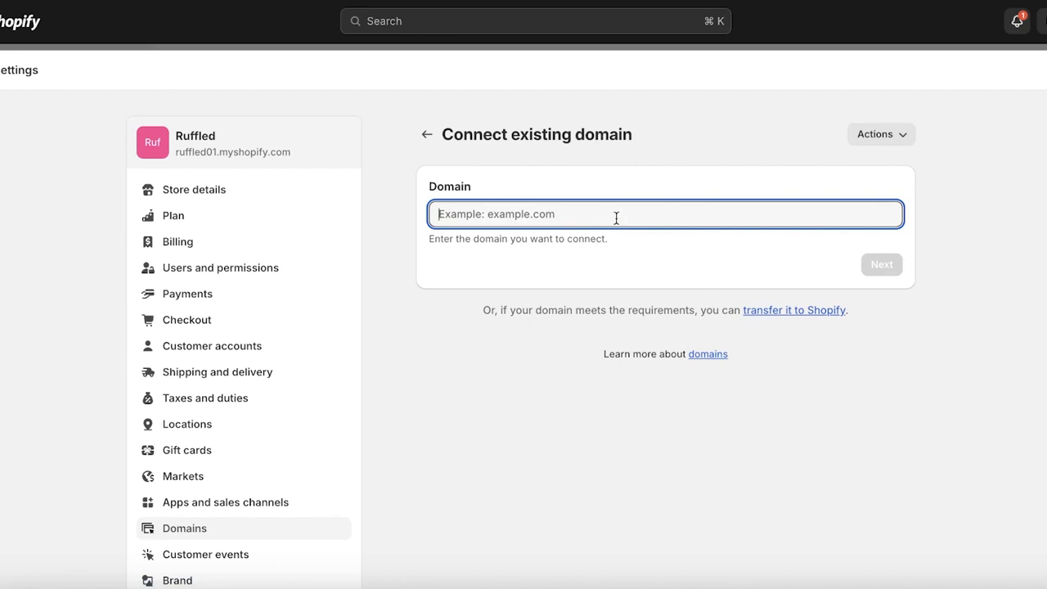
text(ruffled.site)
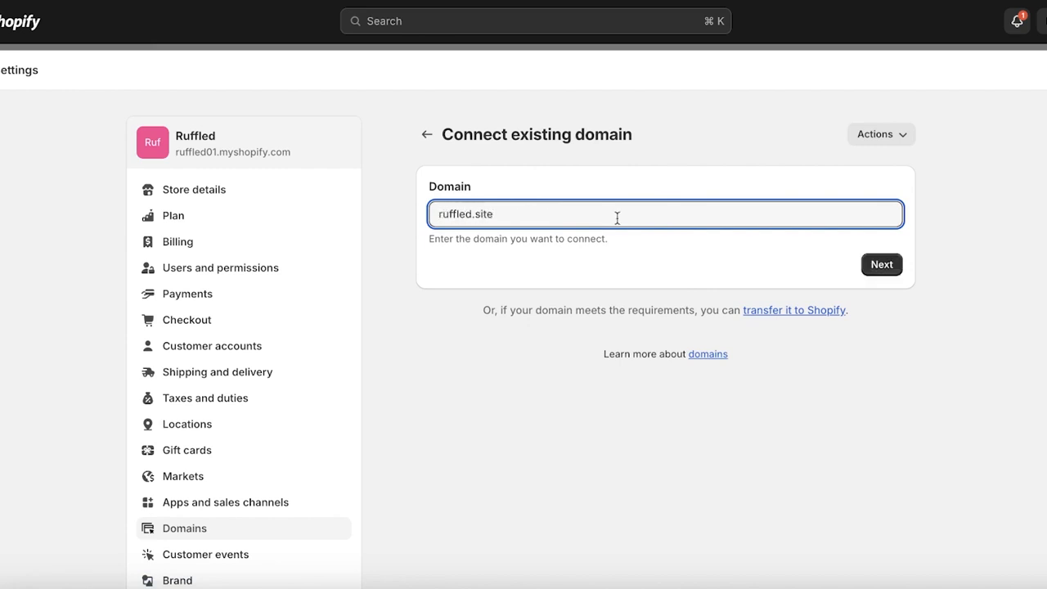
click(882, 264)
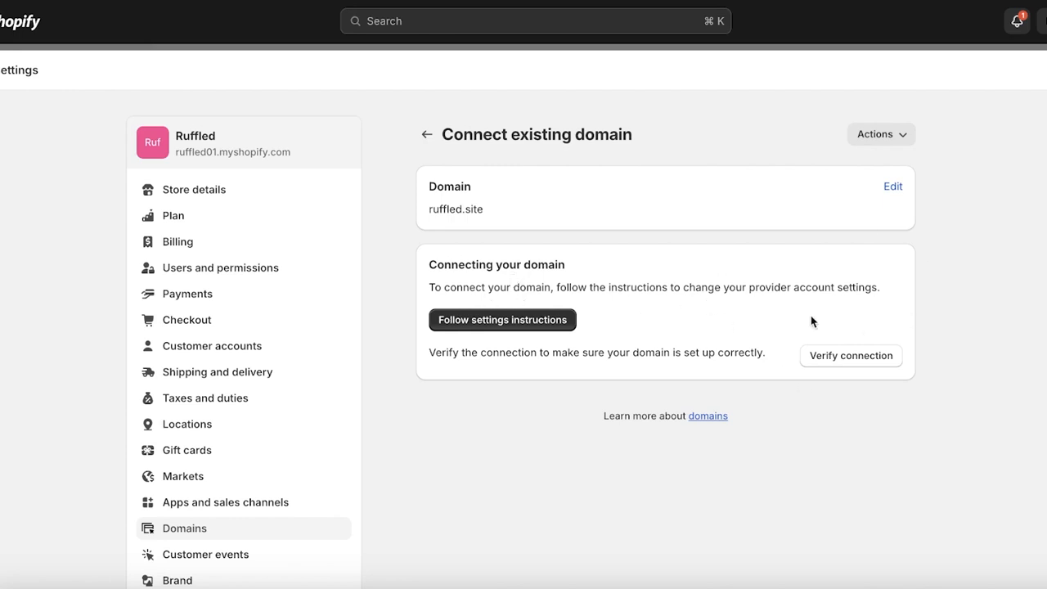
Open the settings instructions for connecting ruffled.site, choose the first account for the Help Center, and look over its page.
click(540, 320)
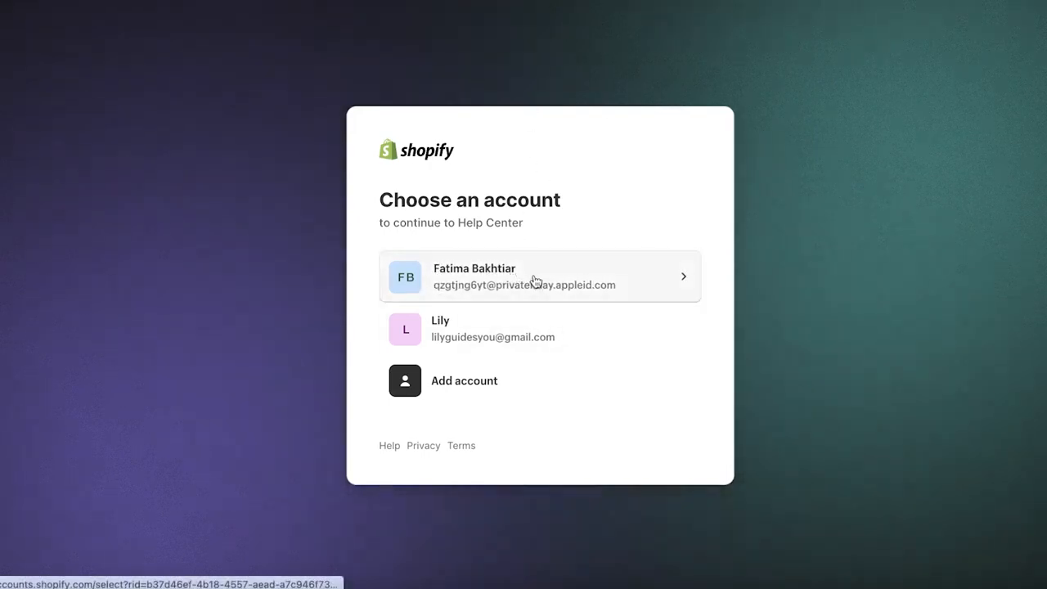
click(605, 271)
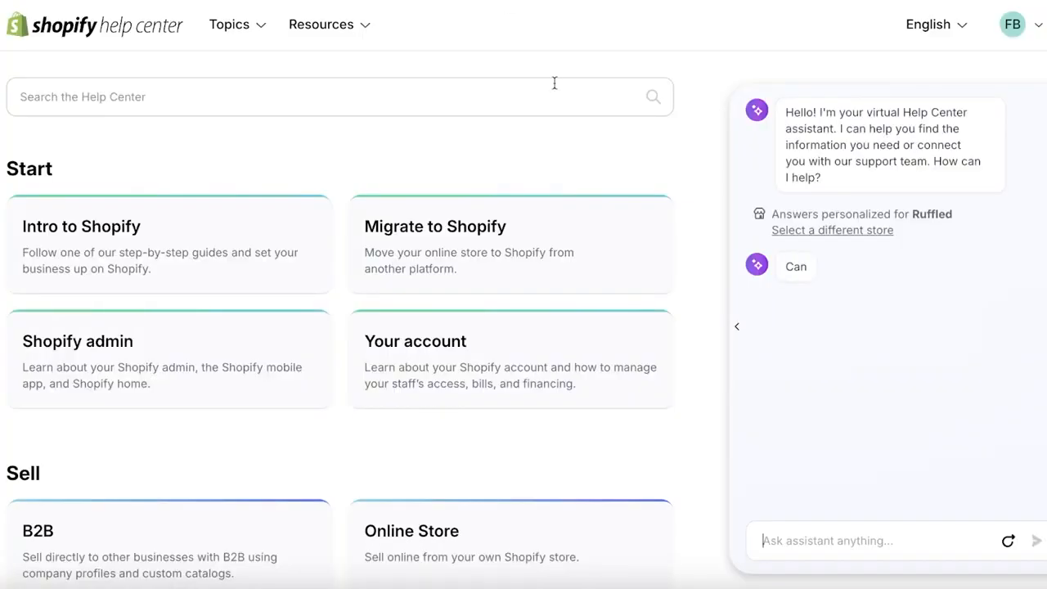
scroll(454, 133, down, 5)
scroll(454, 134, up, 5)
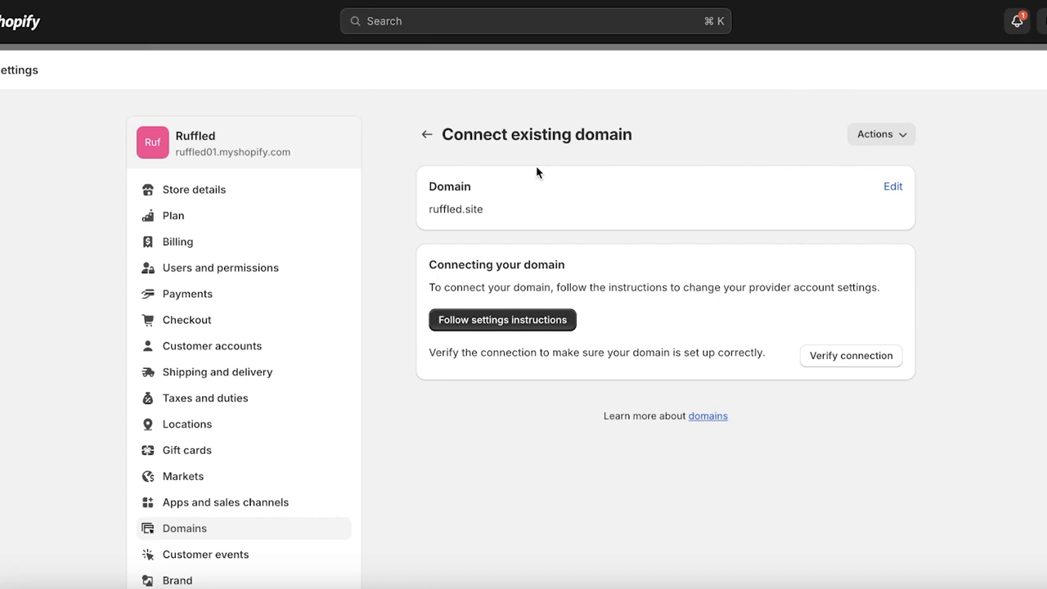
Enter ruffled.site as a domain to transfer to Shopify, and choose to connect it without transferring instead.
click(427, 135)
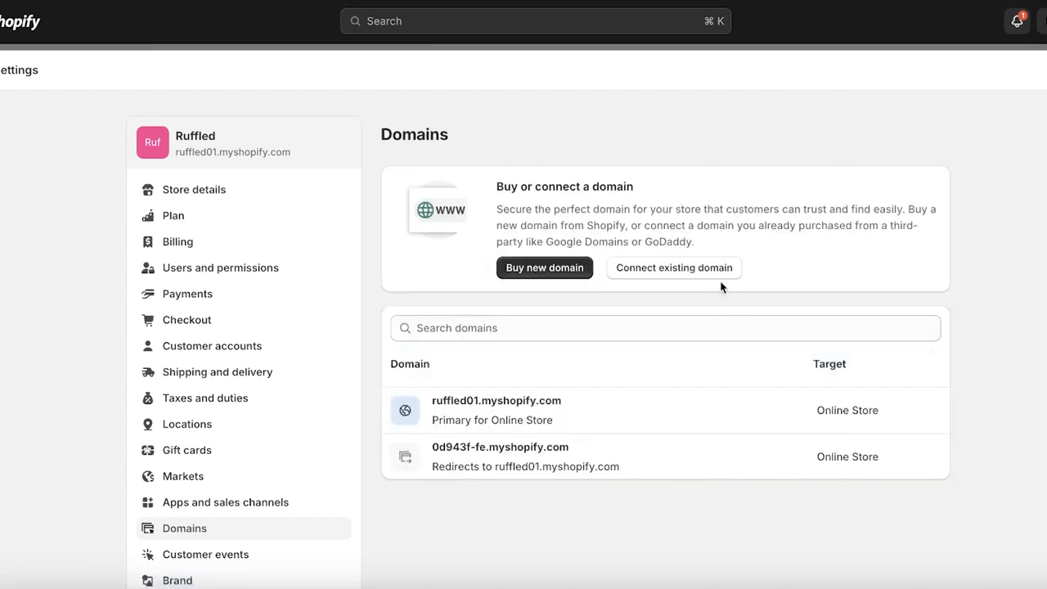
click(704, 270)
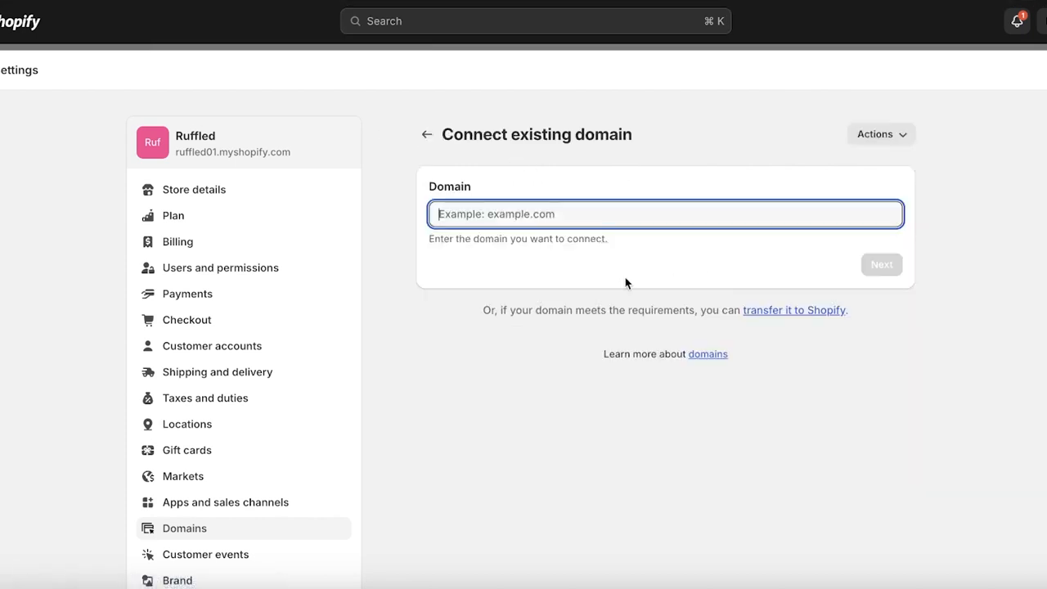
click(822, 310)
click(686, 275)
text(ruffled.site)
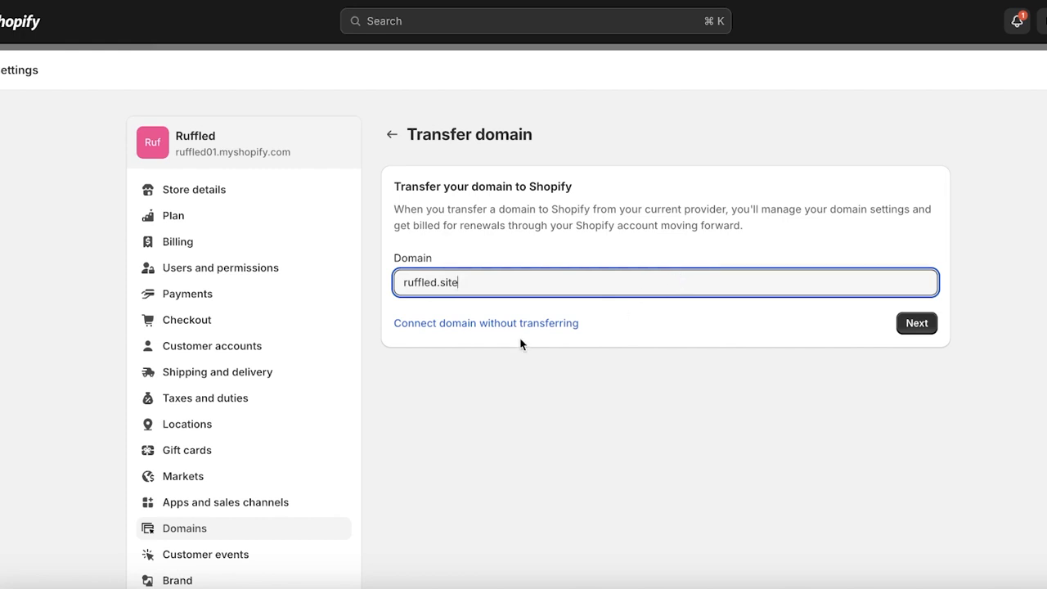
click(491, 324)
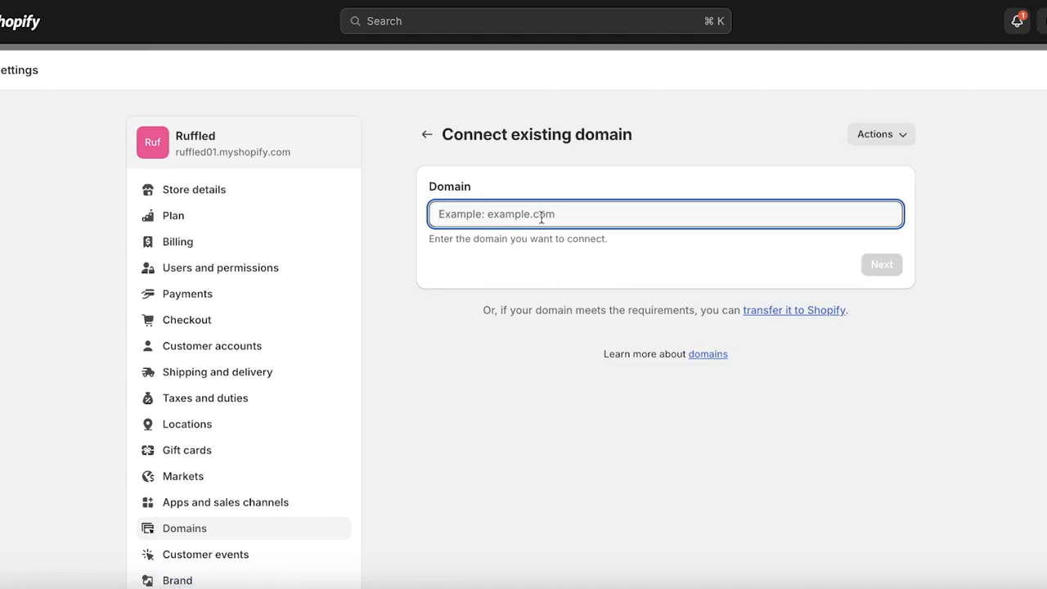
Submit ruffles.site as the existing domain to connect to the store.
text(s)
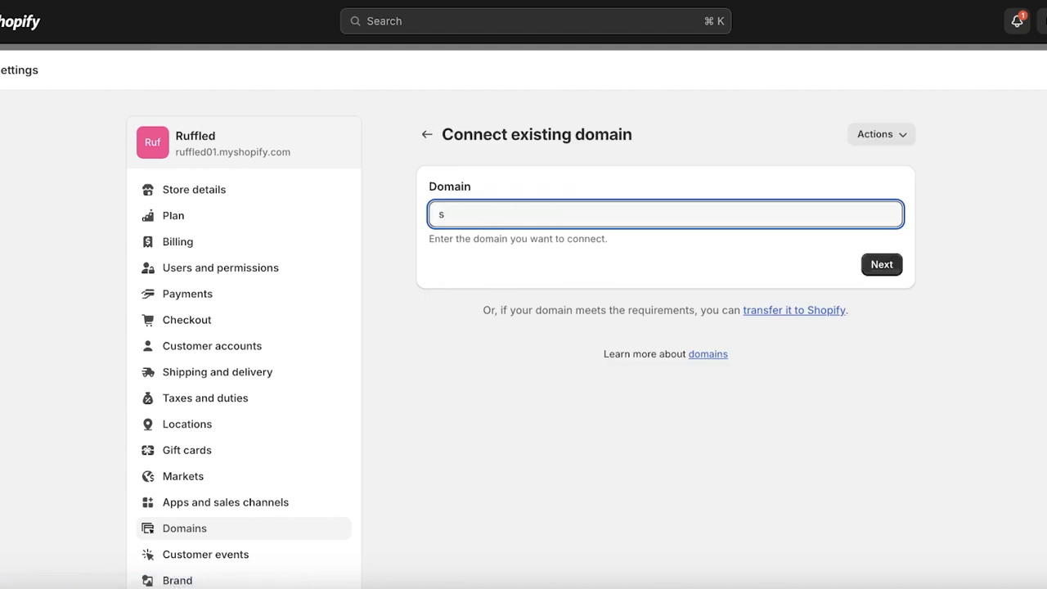
key(BackSpace)
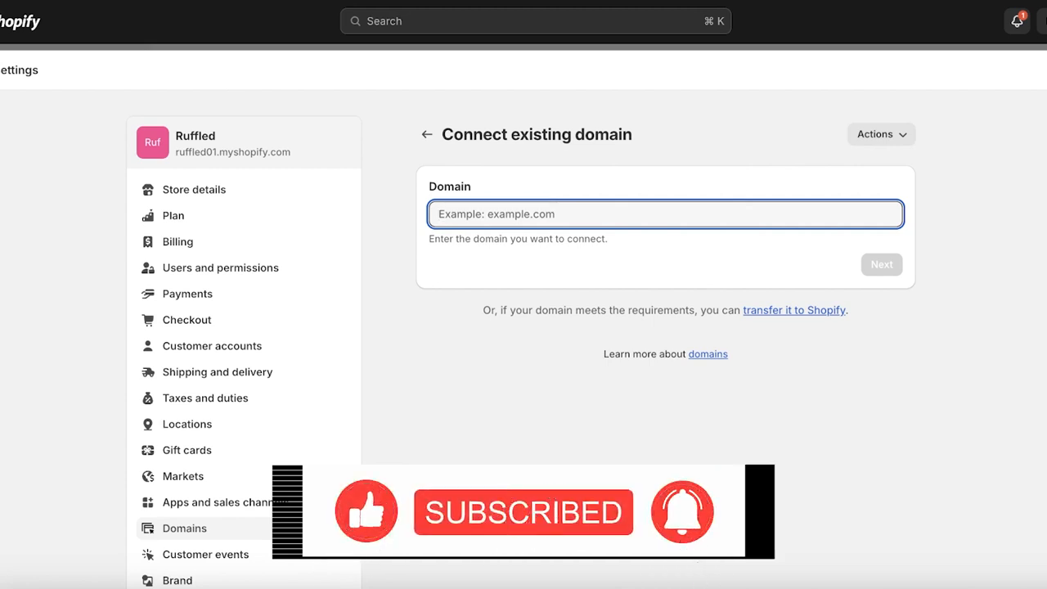
text(As)
key(BackSpace)
key(BackSpace)
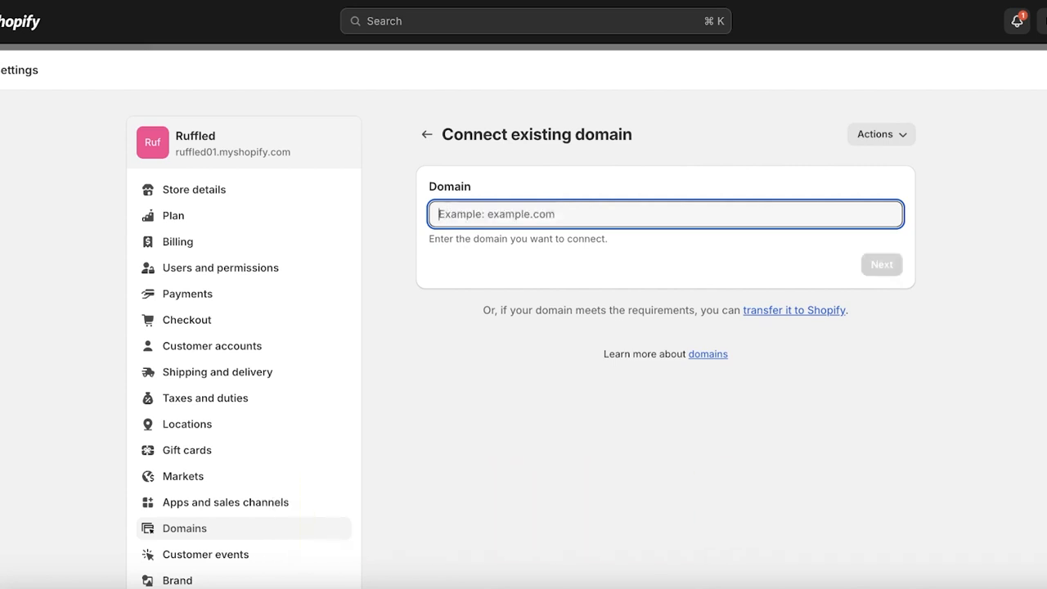
text(ruffles.s)
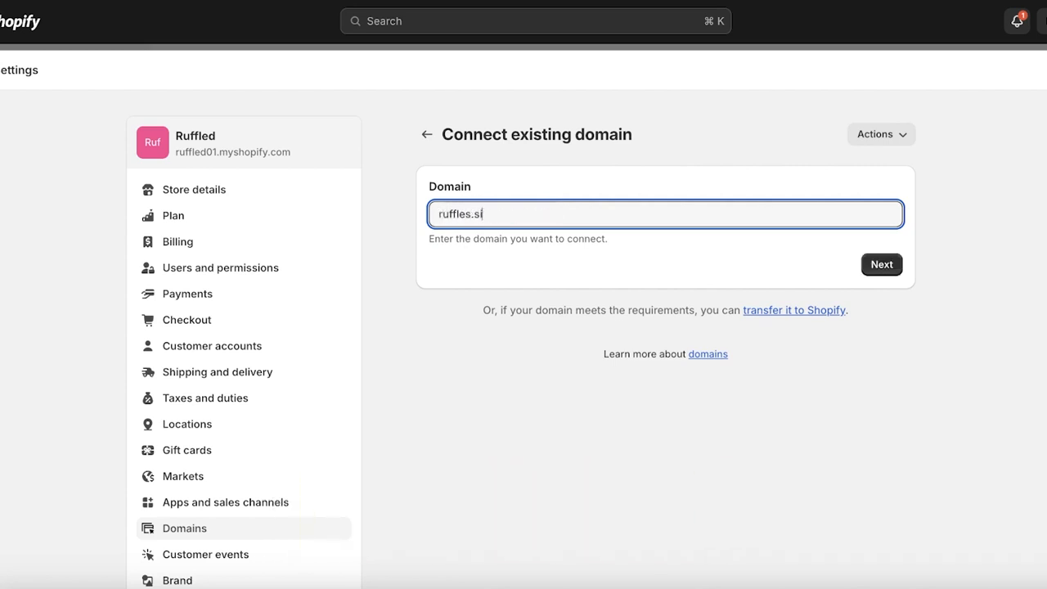
click(891, 266)
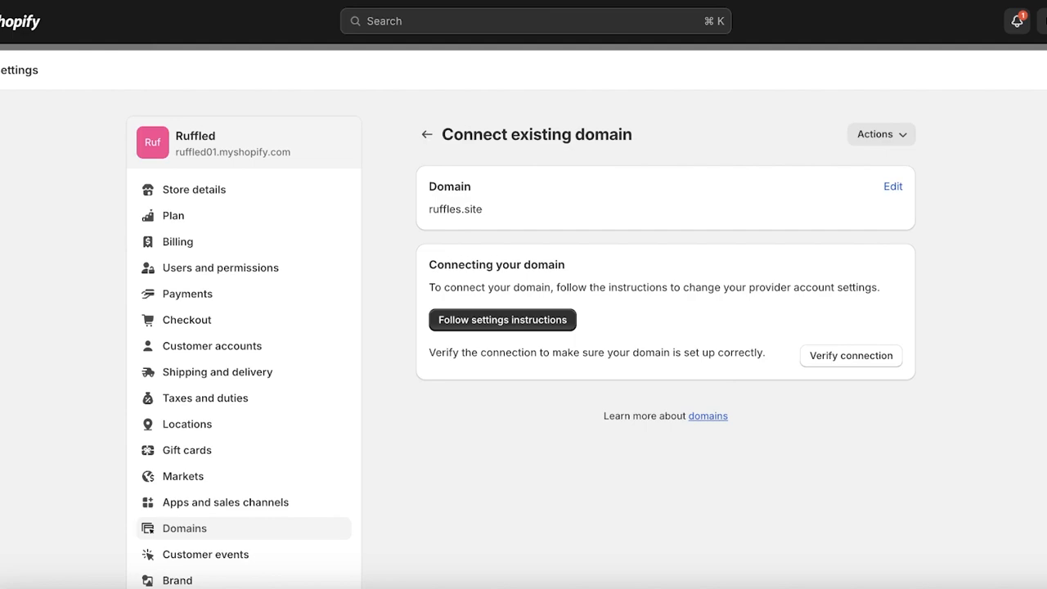
Switch to GoDaddy, open ruffled.site from the domain portfolio, and look through its overview.
click(1046, 69)
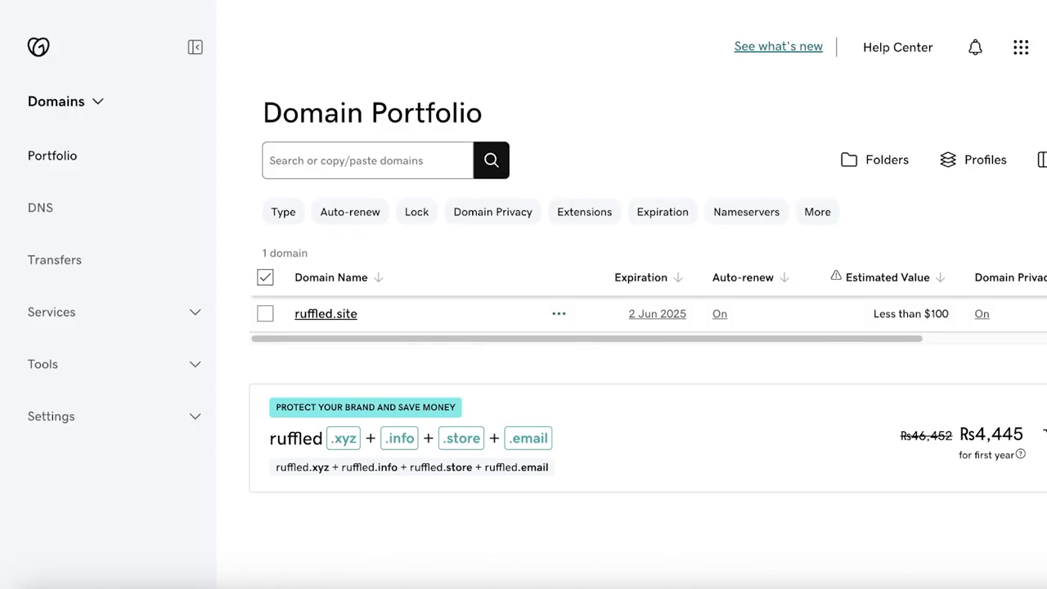
click(54, 101)
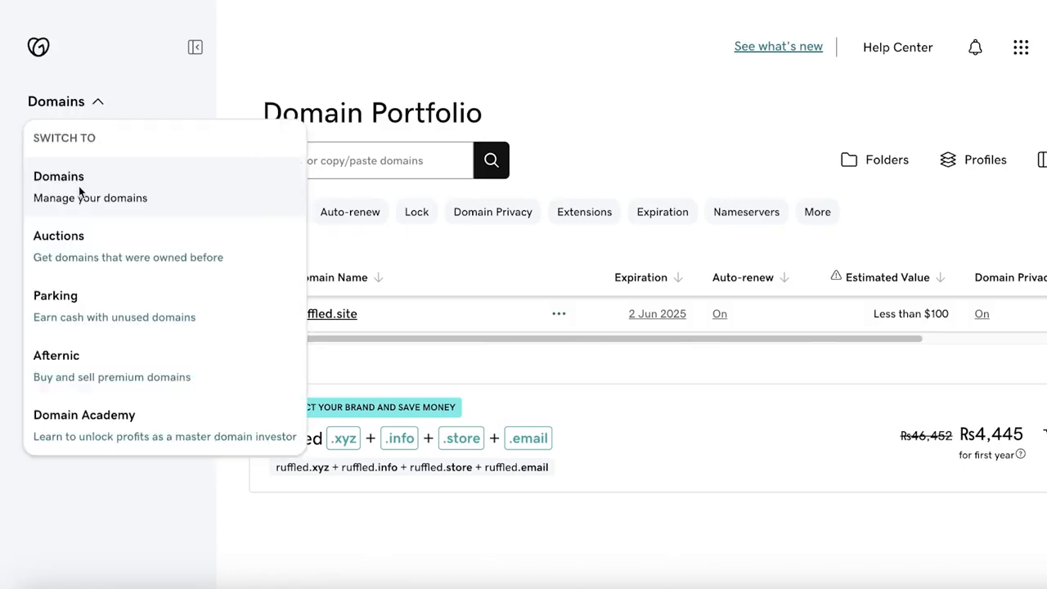
click(396, 290)
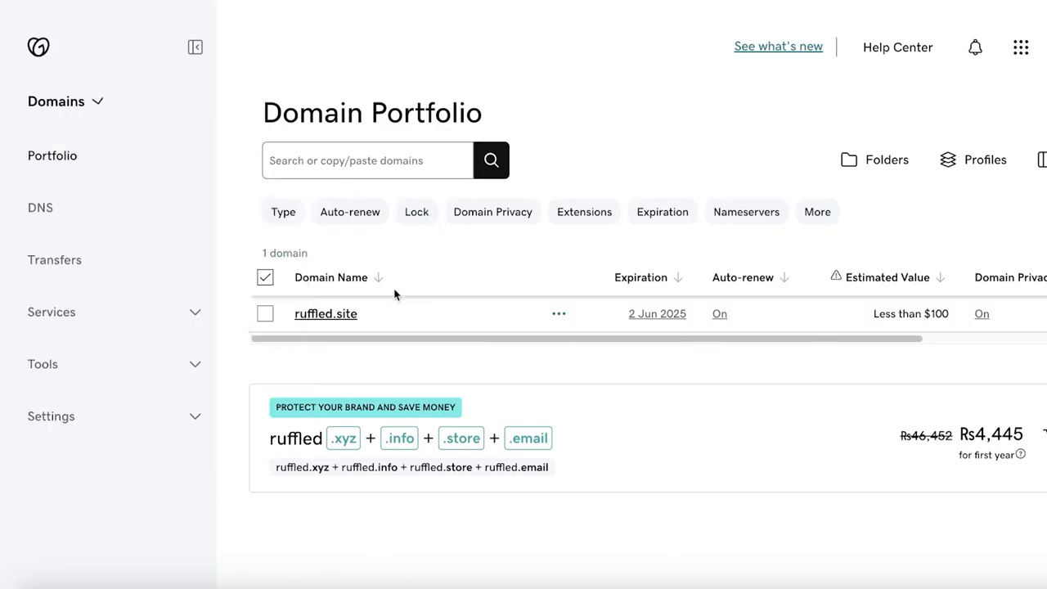
click(330, 316)
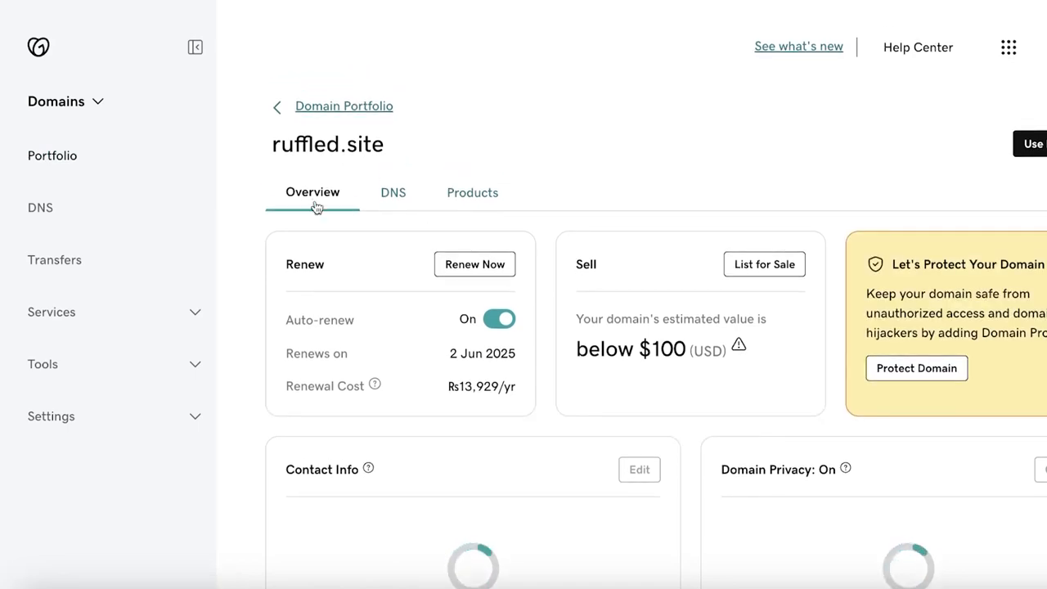
scroll(343, 197, down, 4)
scroll(344, 193, down, 5)
scroll(343, 194, up, 9)
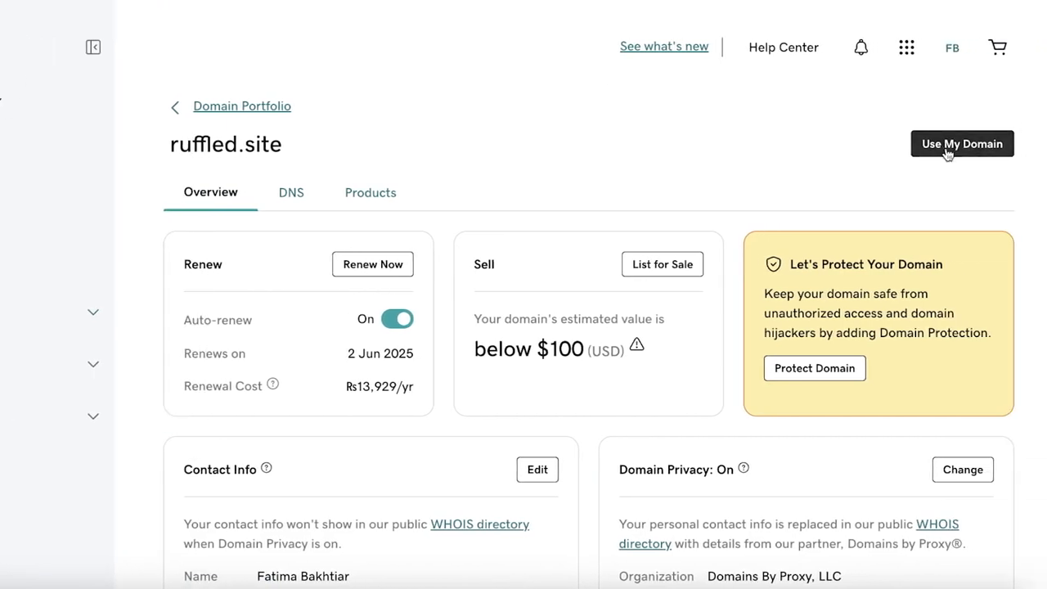
Set ruffled.site to be used with an existing site and connect the domain to Shopify.
click(948, 151)
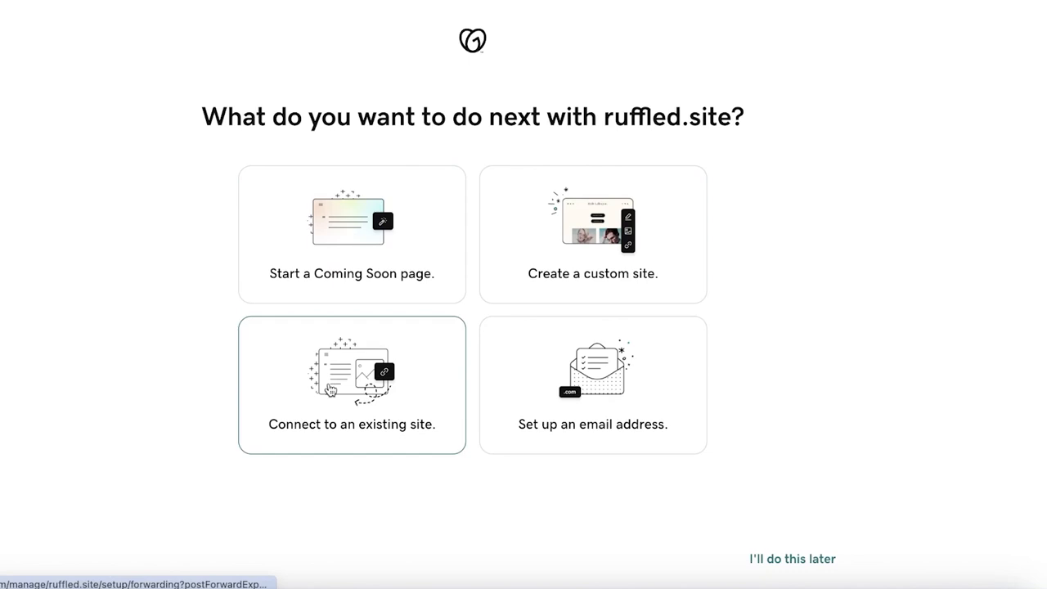
click(330, 390)
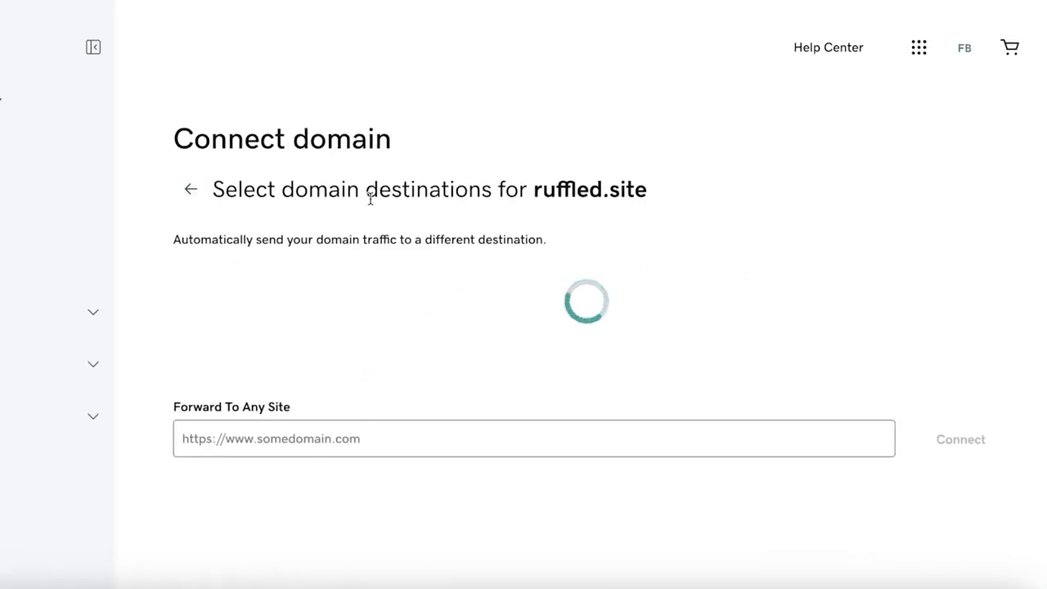
scroll(573, 227, down, 5)
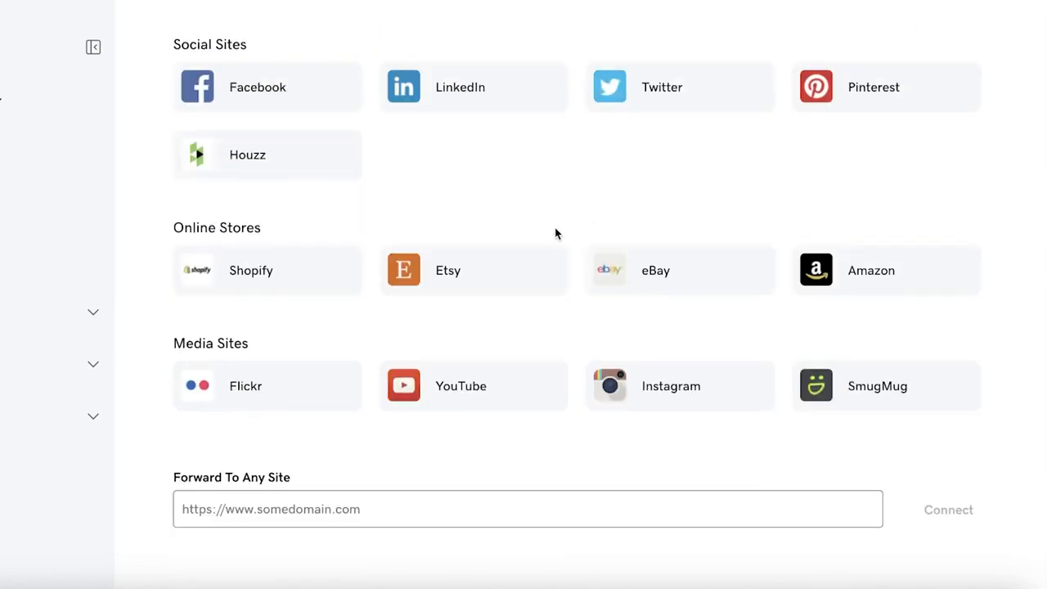
click(253, 280)
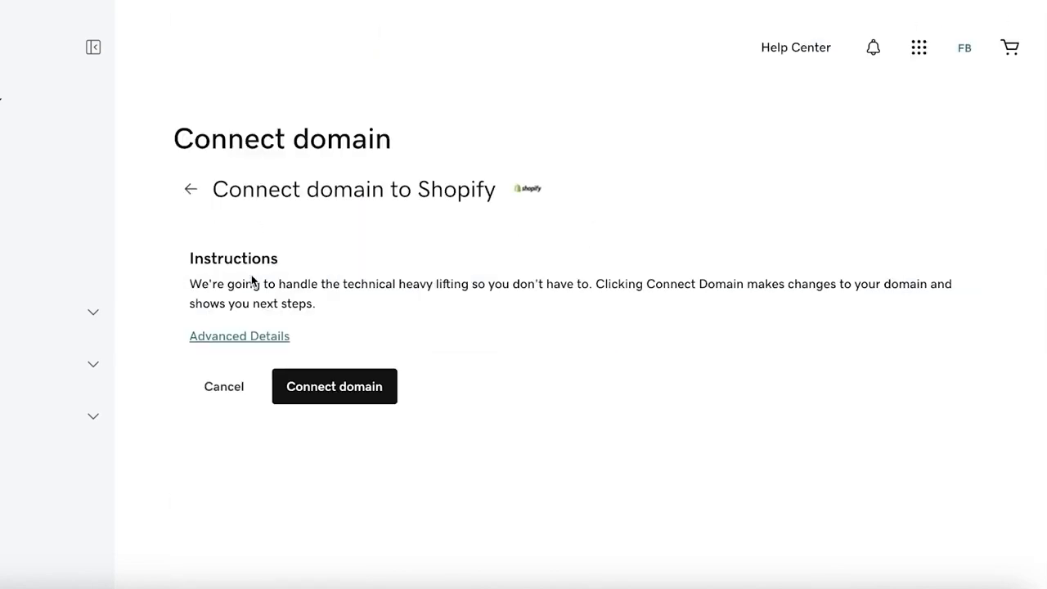
click(379, 385)
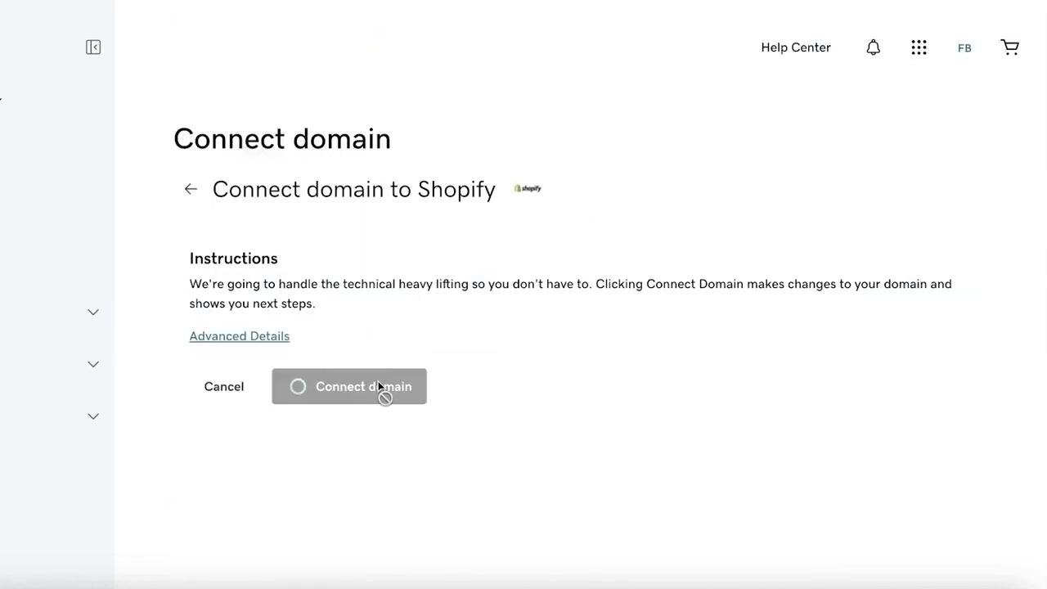
scroll(447, 347, down, 1)
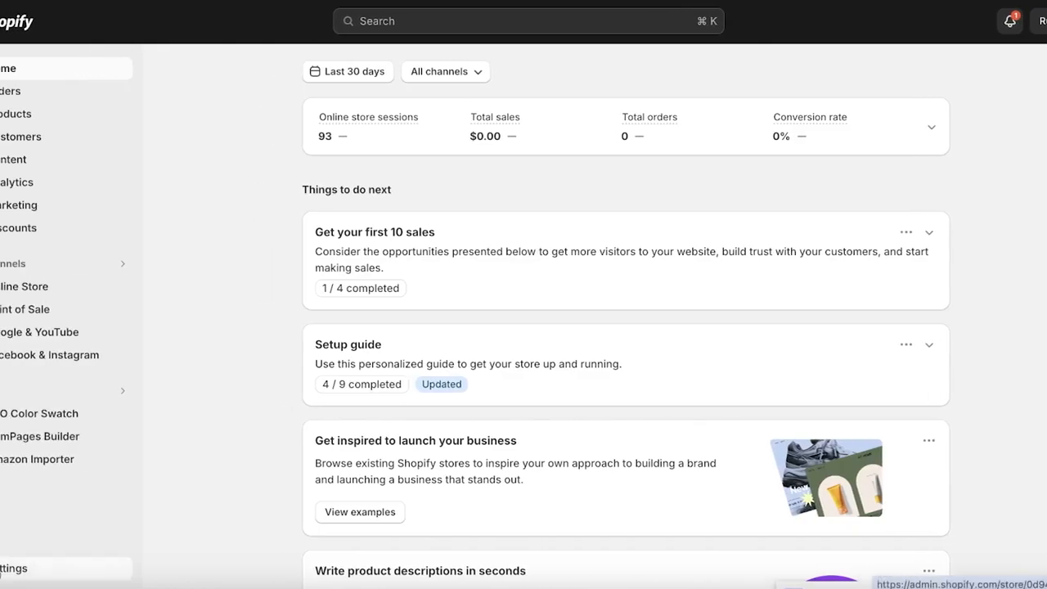
Switch to Shopify, submit ruffled.site as an existing domain in the domain settings, and verify the connection.
click(13, 568)
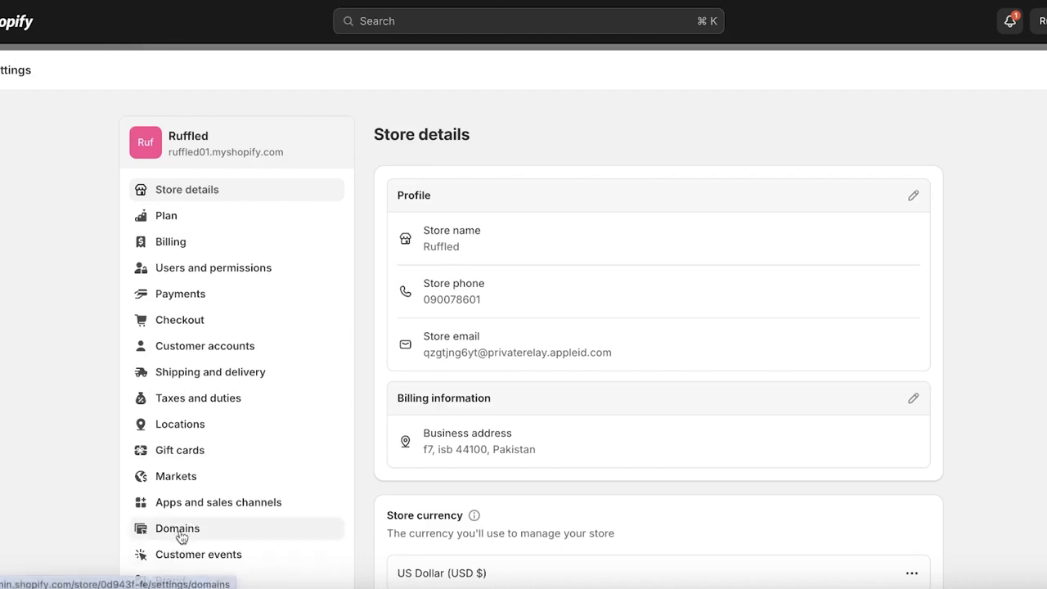
click(181, 531)
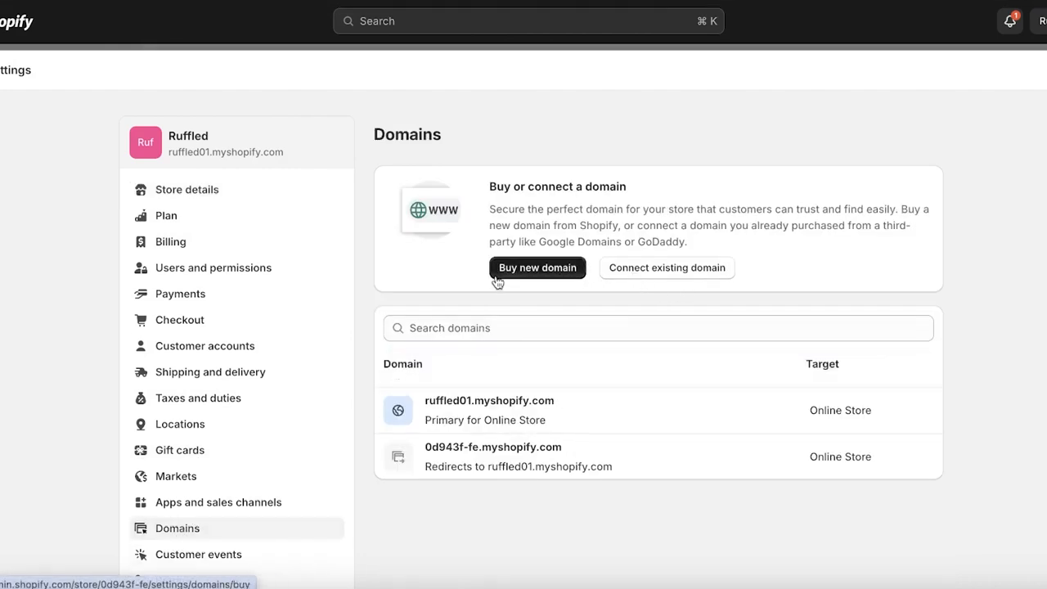
click(666, 270)
text(ruffled.site)
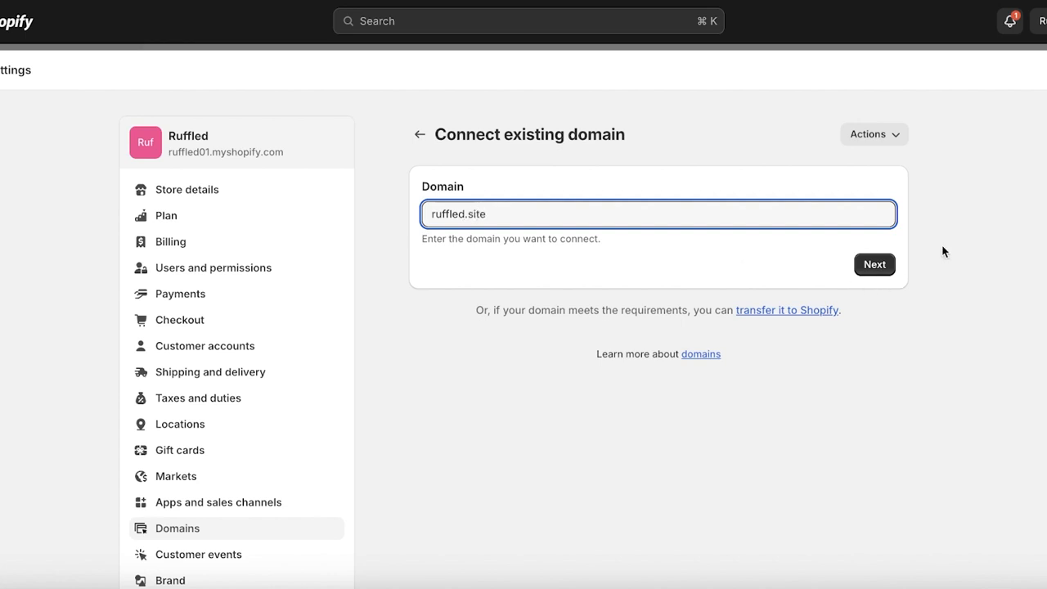
click(877, 262)
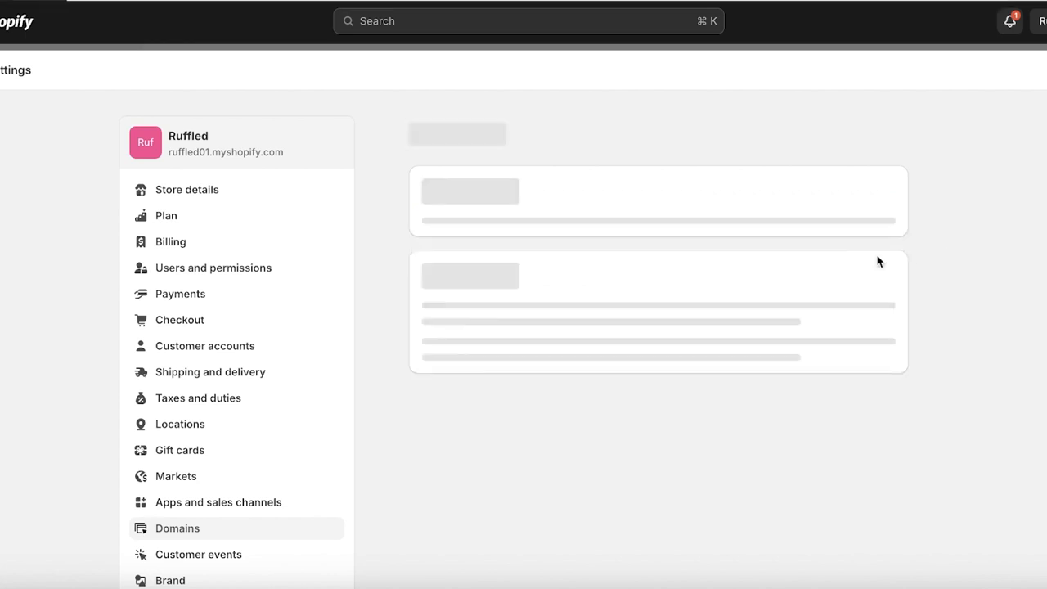
click(846, 360)
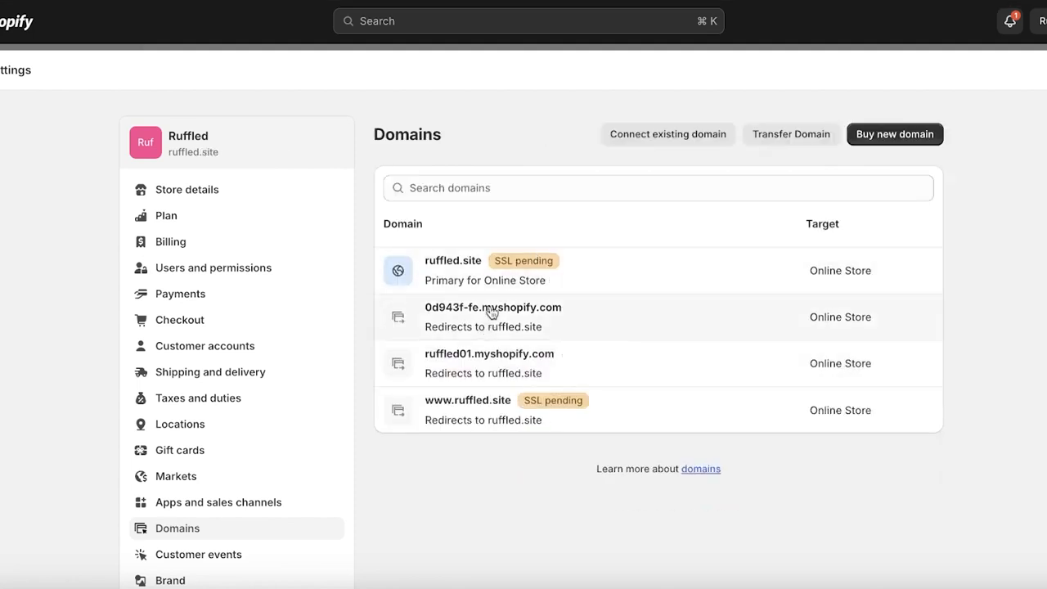
View the domain type options for ruffled.site and return to the domain list without changing the type.
click(508, 279)
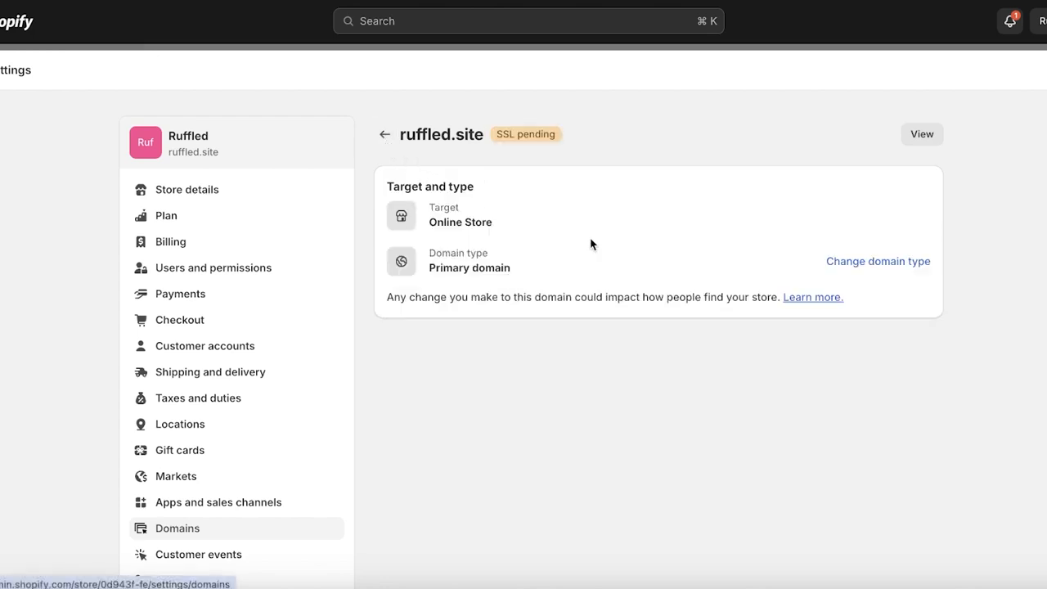
click(883, 263)
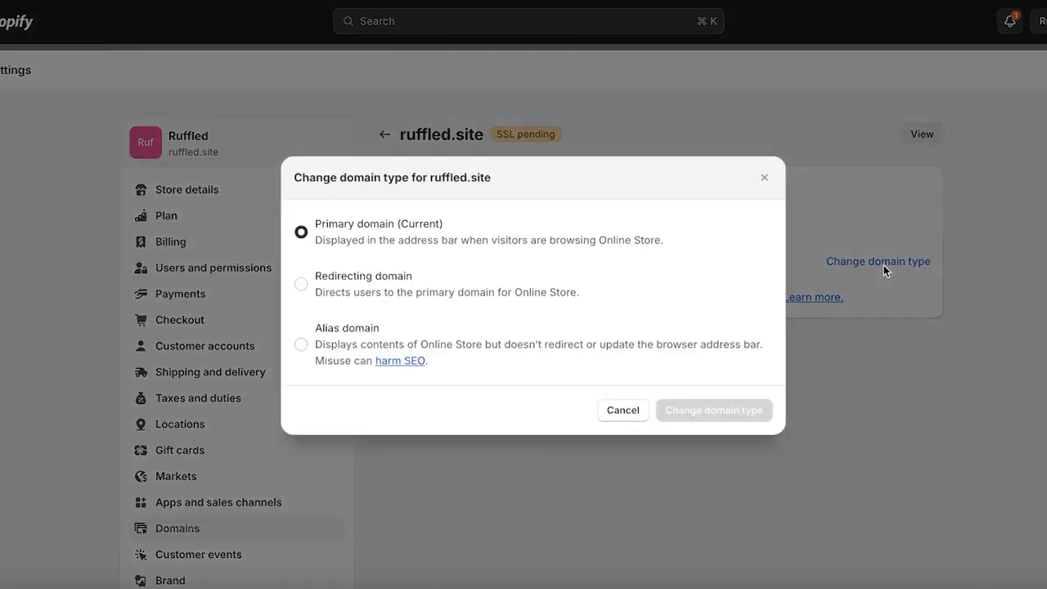
click(764, 177)
click(382, 135)
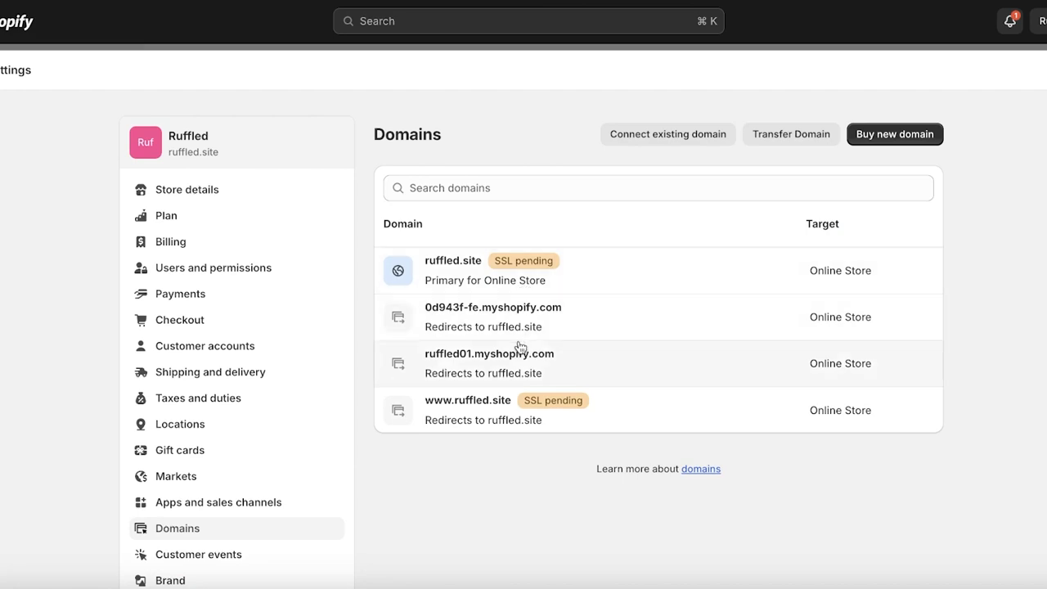
View the domain type options for 0d943f-fe.myshopify.com and leave its settings without changing the type.
click(719, 332)
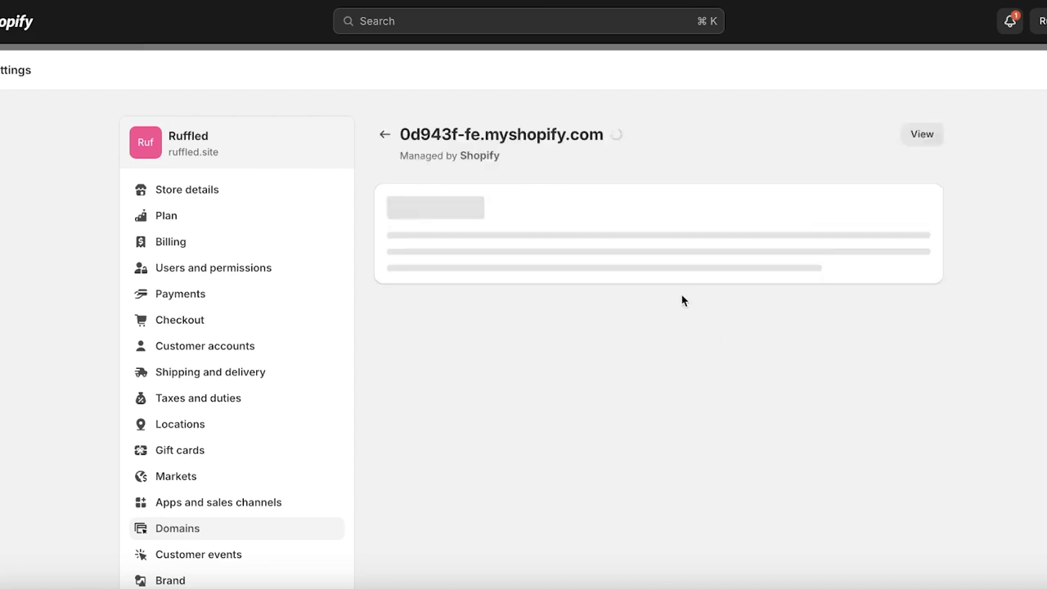
click(877, 279)
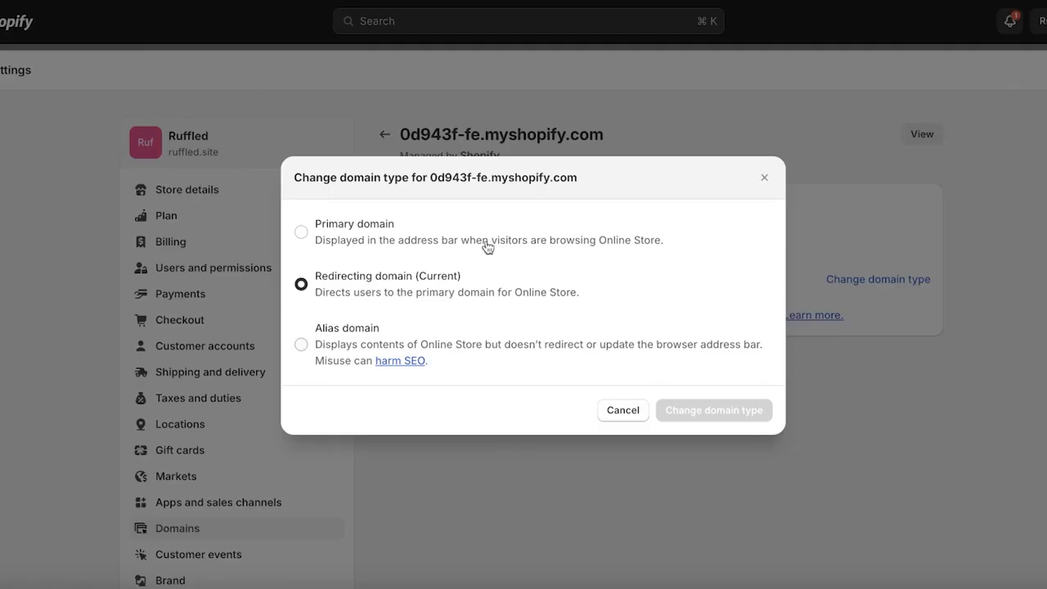
click(763, 176)
click(383, 134)
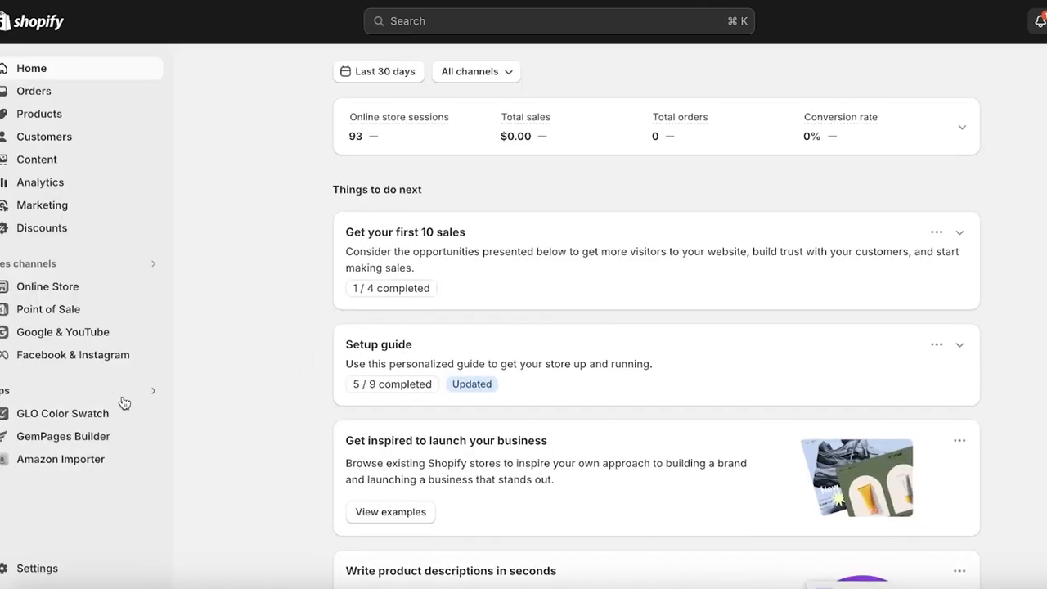
View the online store from the admin home, and reopen the domain list in the store settings.
click(165, 288)
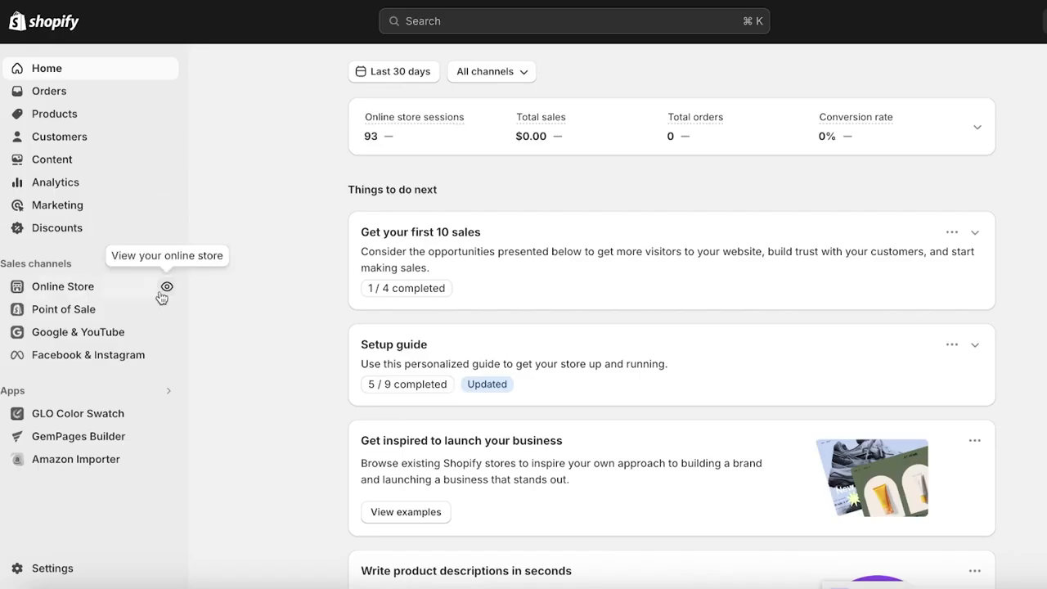
click(166, 288)
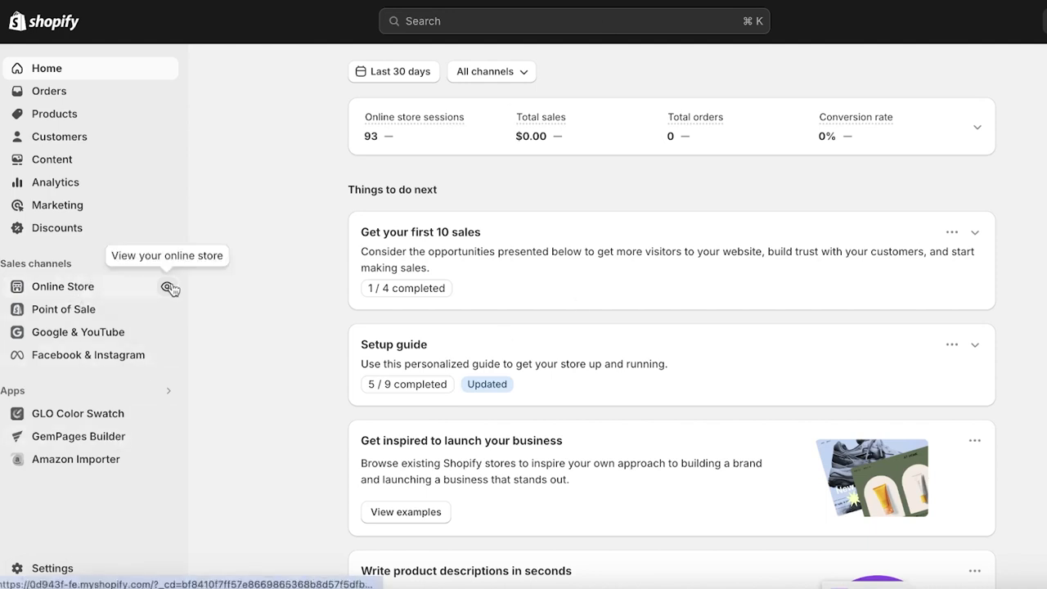
click(41, 569)
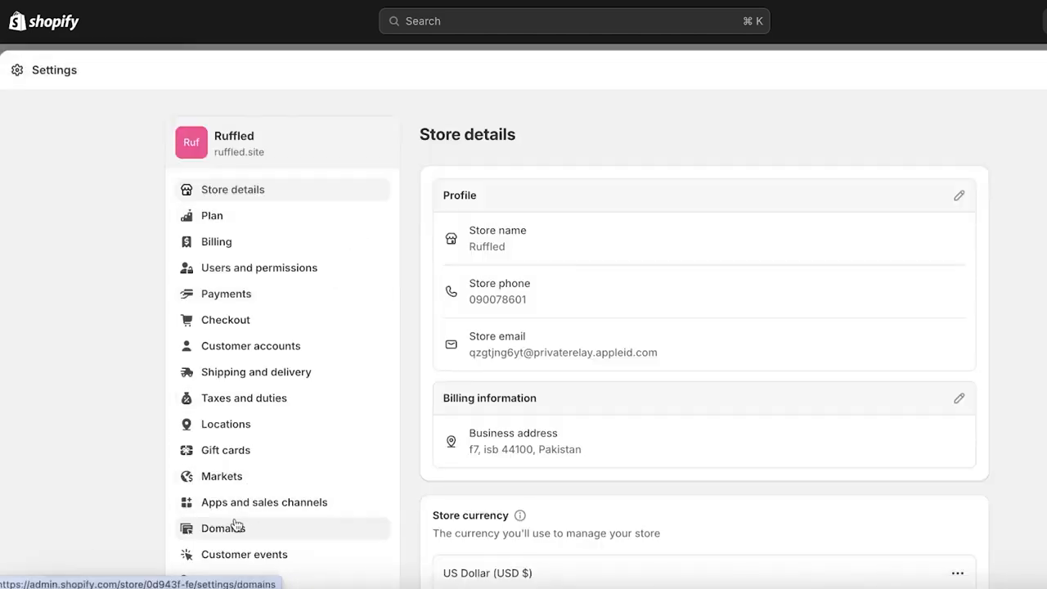
click(234, 527)
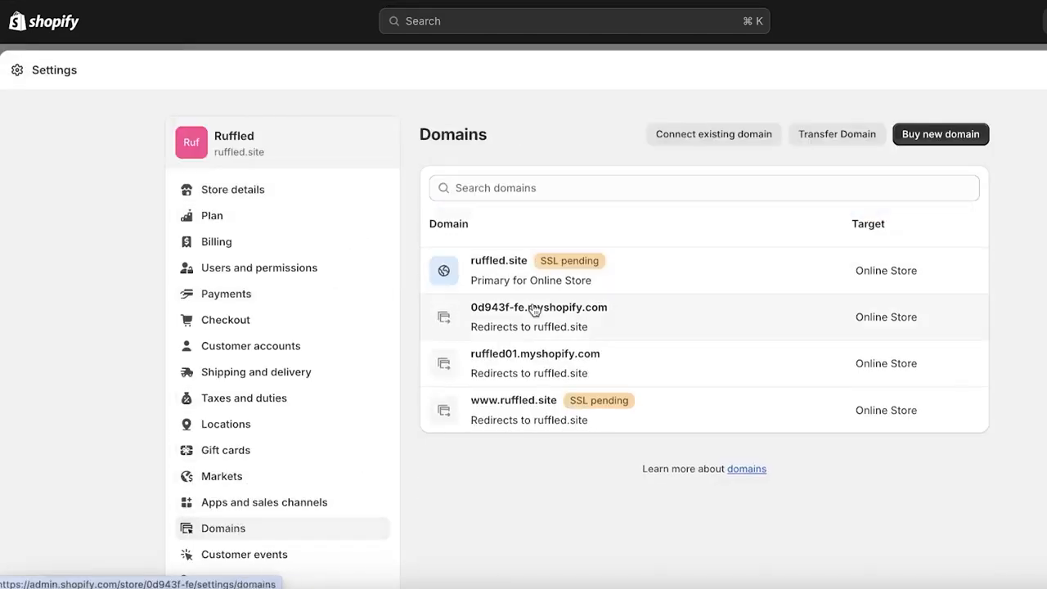